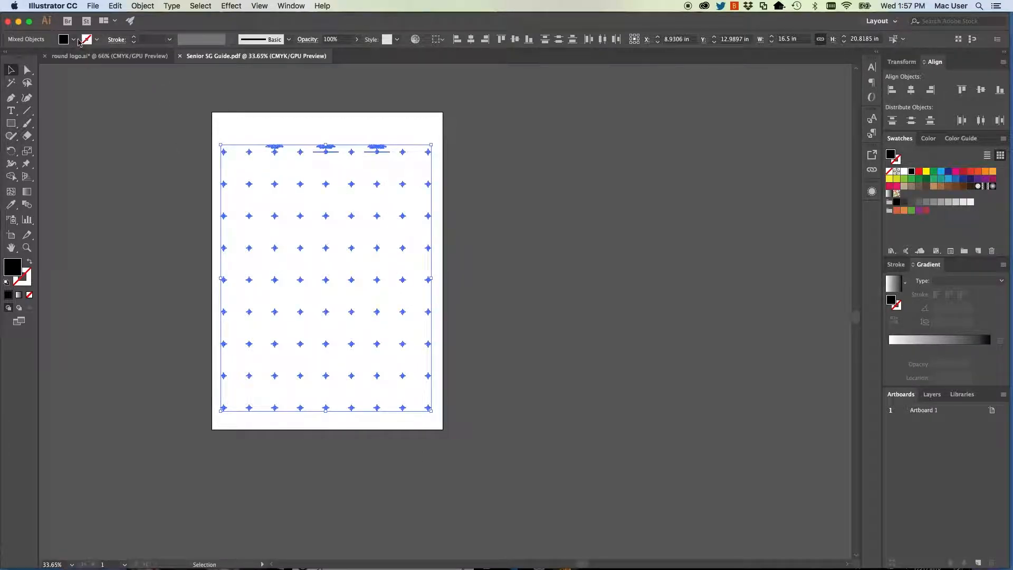
Step: Set the fill of all the selected guide marks and text to the Registration swatch and deselect them
click(74, 39)
click(15, 58)
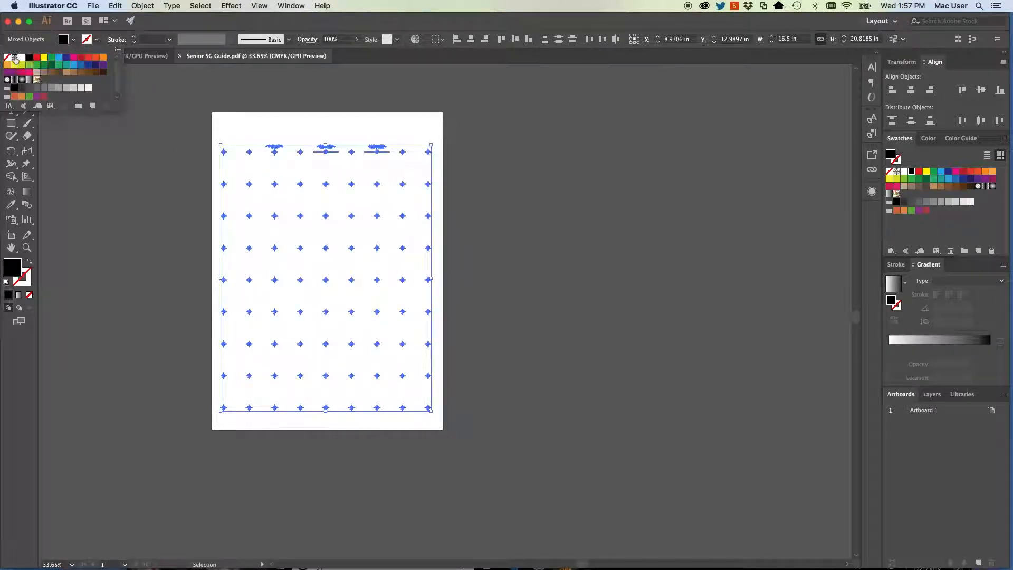
click(149, 77)
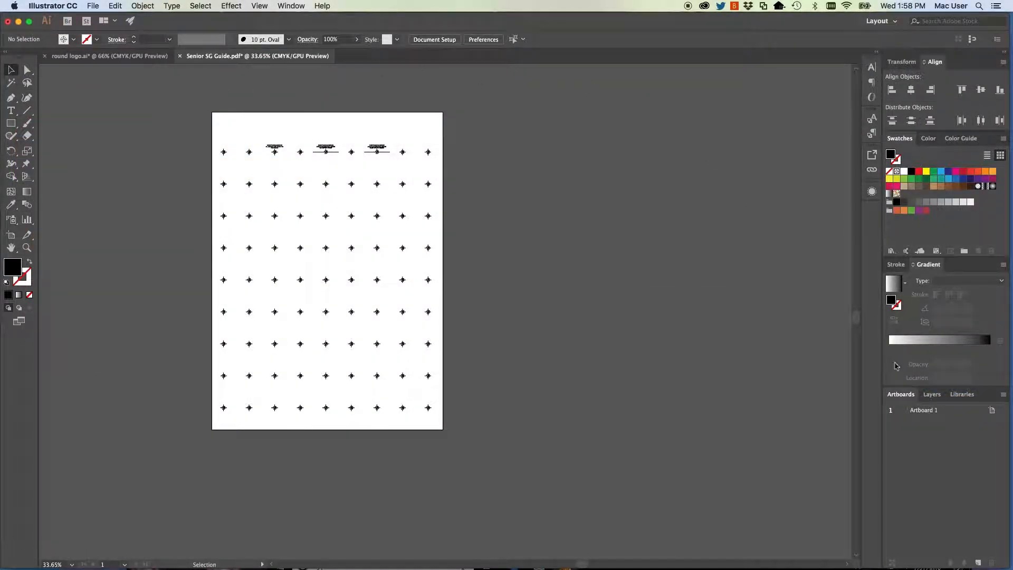
Step: Resize the guide's artboard to 13 in wide by 19 in high
click(994, 412)
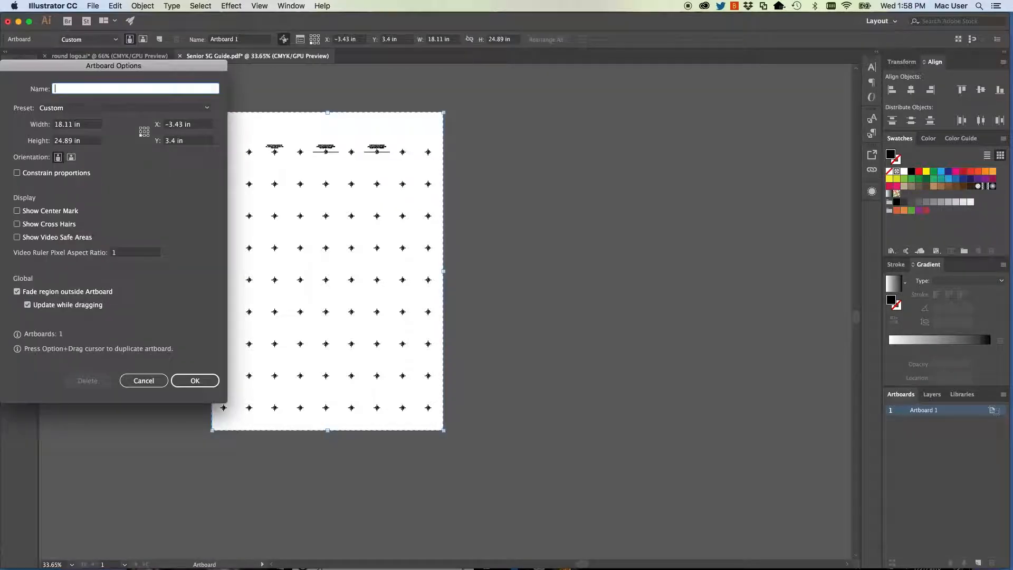
double_click(75, 125)
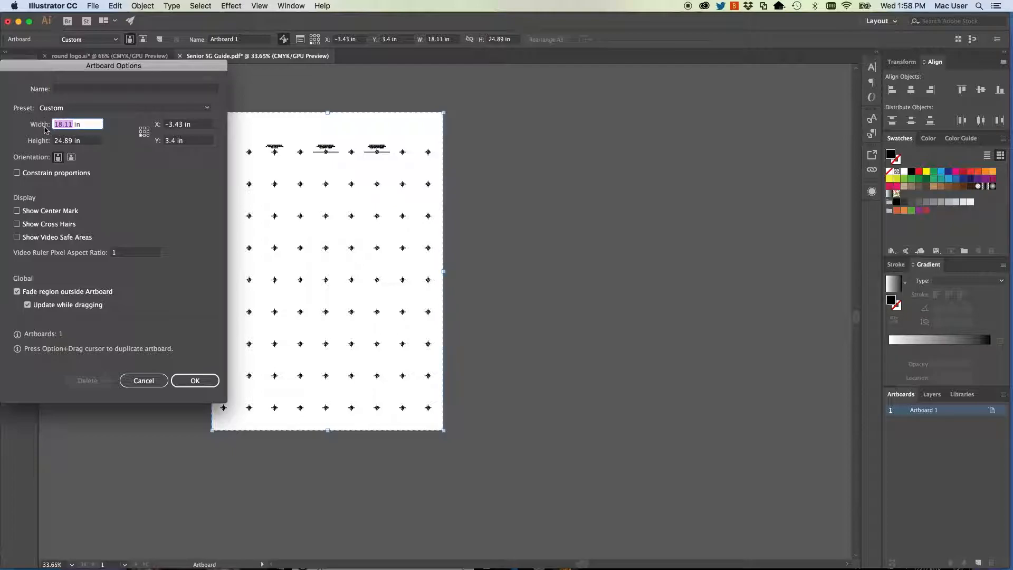
text(13)
key(Tab)
text(1)
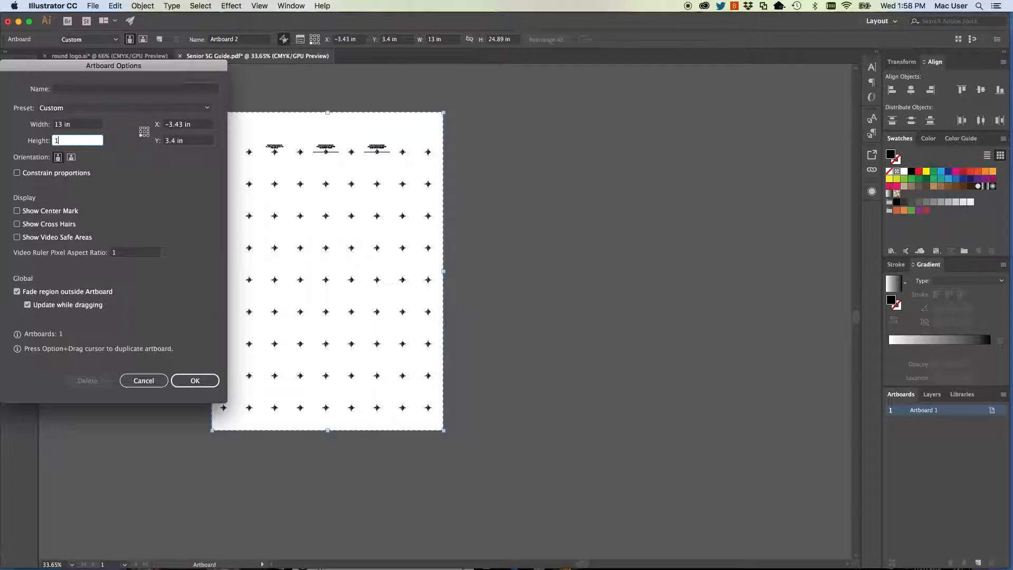
key(Tab)
click(199, 388)
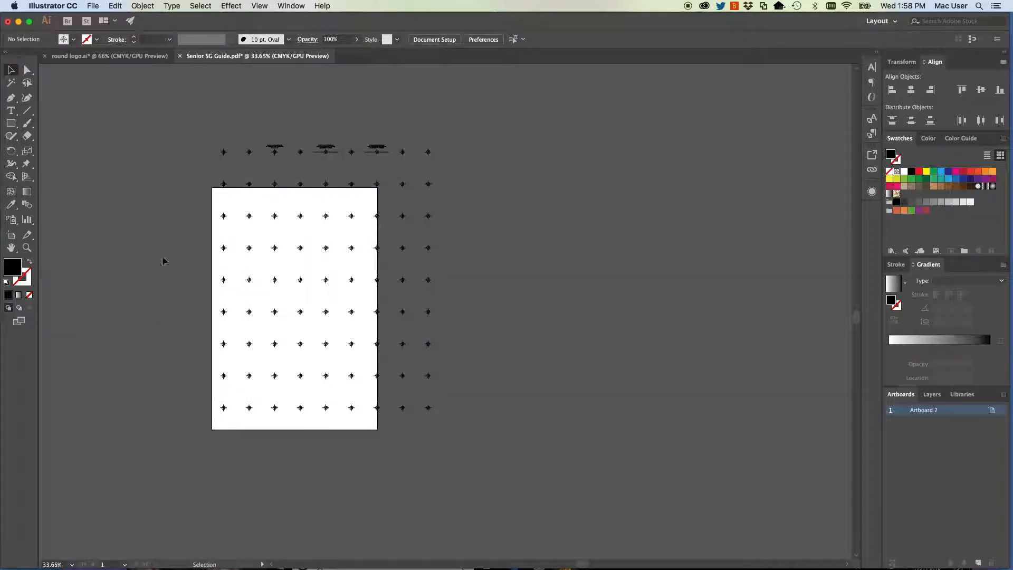
Step: Move all the guide marks together so they are centred on the artboard with the text just inside its upper edge
key(super+a)
key(v)
drag(326, 152, 297, 203)
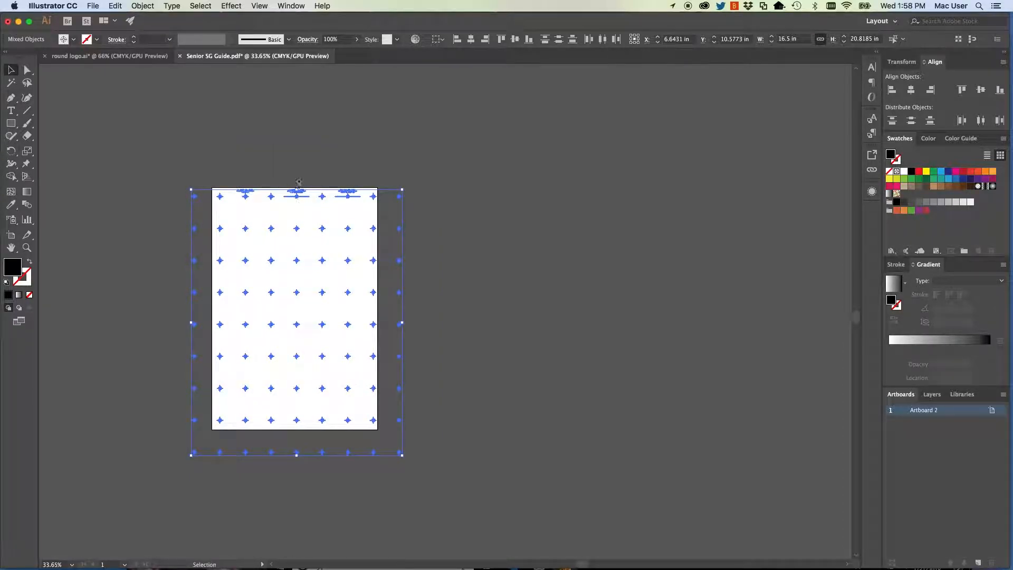
click(318, 130)
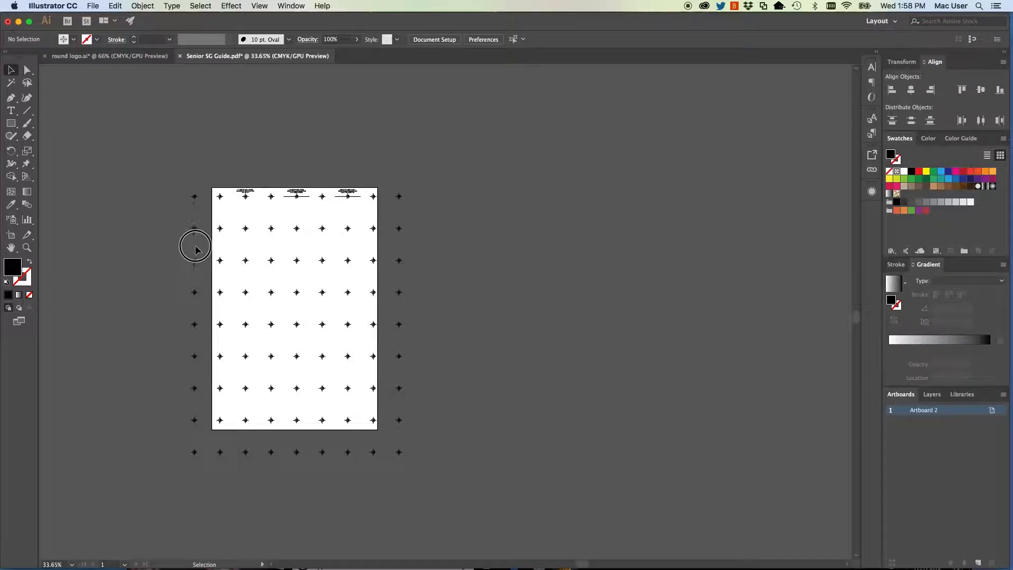
Step: Delete the registration marks outside the artboard: the column on either side and the row below it
click(195, 455)
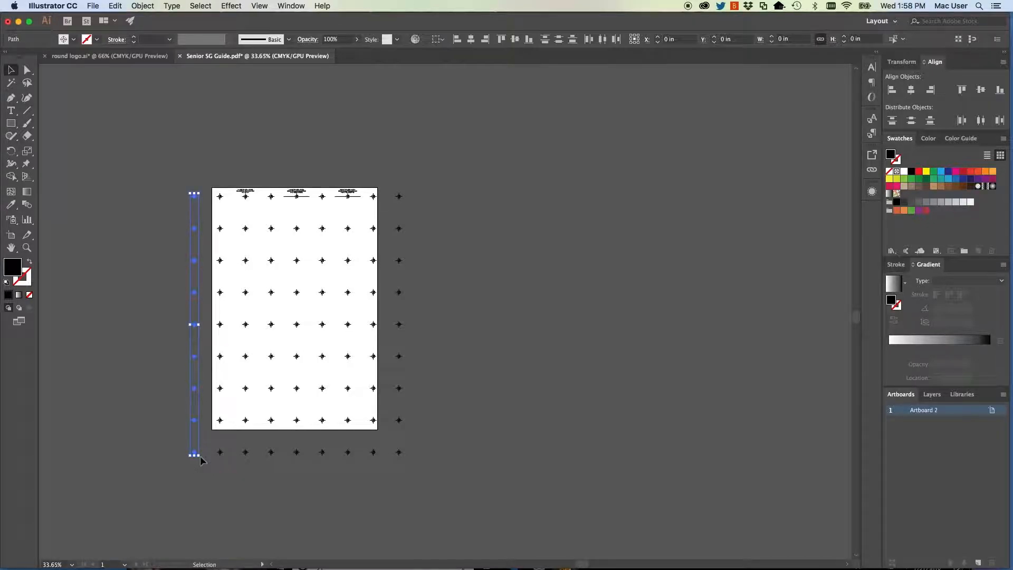
click(201, 473)
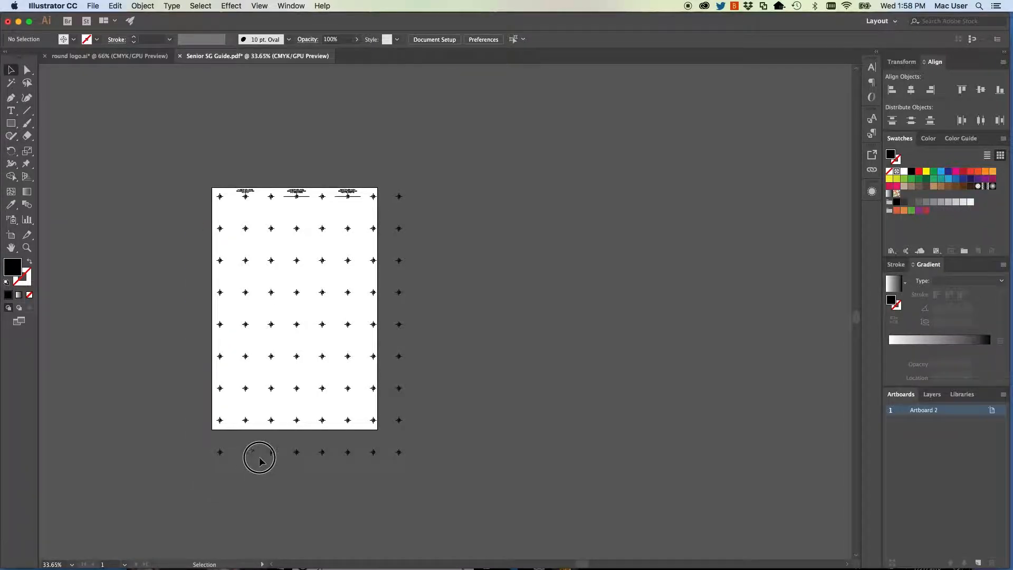
click(411, 446)
key(Delete)
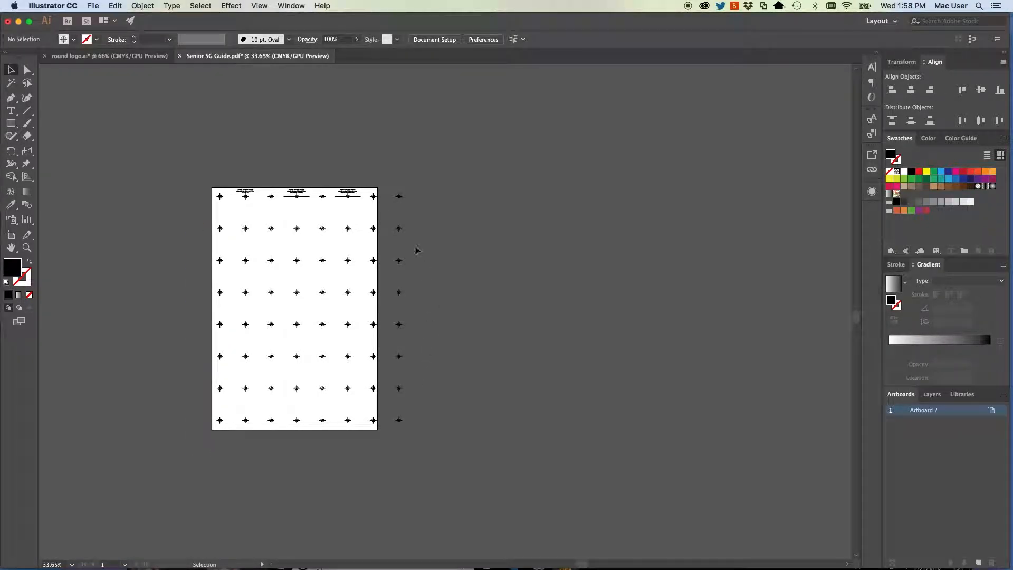
drag(396, 267, 388, 431)
key(Delete)
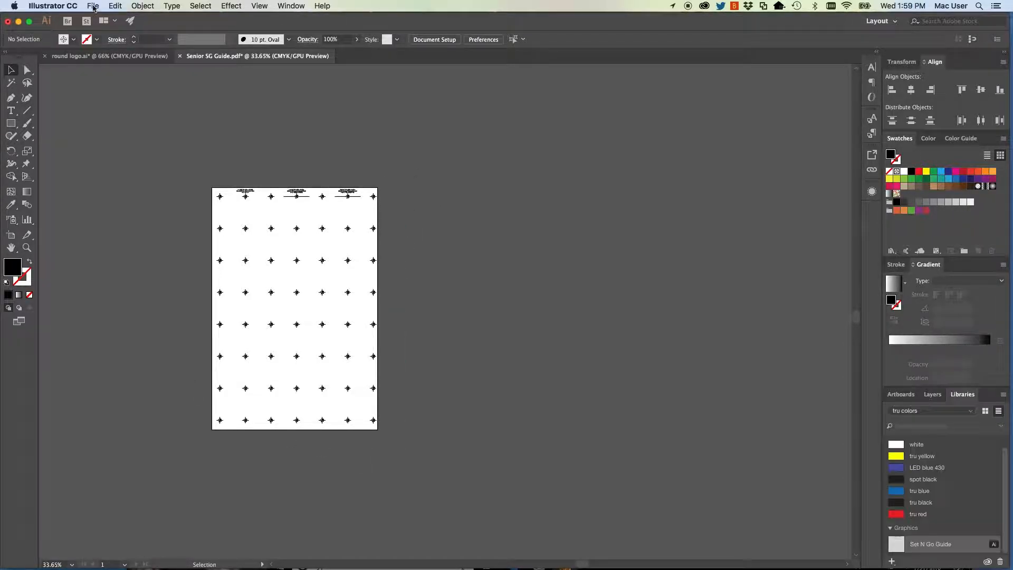
Step: Print the guide to AccuRIP to Epson 1400 on 13x19 Super B media without scaling
click(93, 6)
click(105, 268)
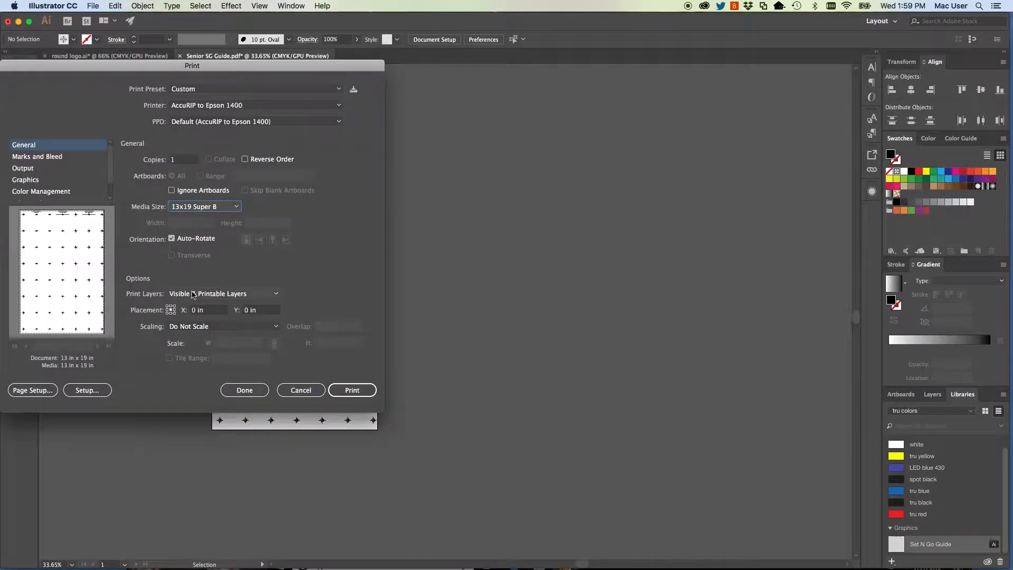
click(351, 391)
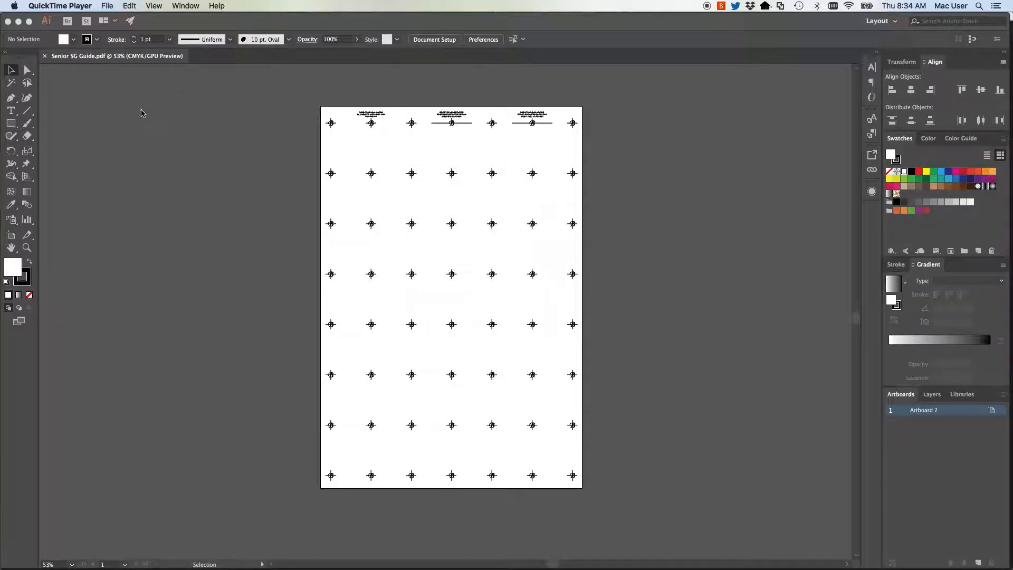
Step: Save the guide as the Adobe PDF "set n go guide" in the set n go tutorial folder with the Illustrator Default preset
click(143, 113)
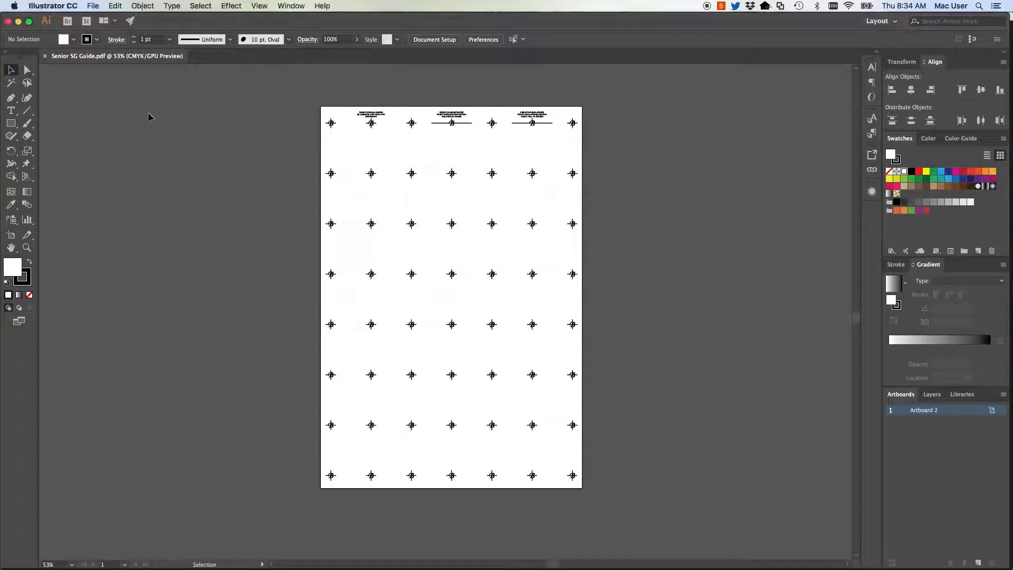
click(95, 6)
click(96, 96)
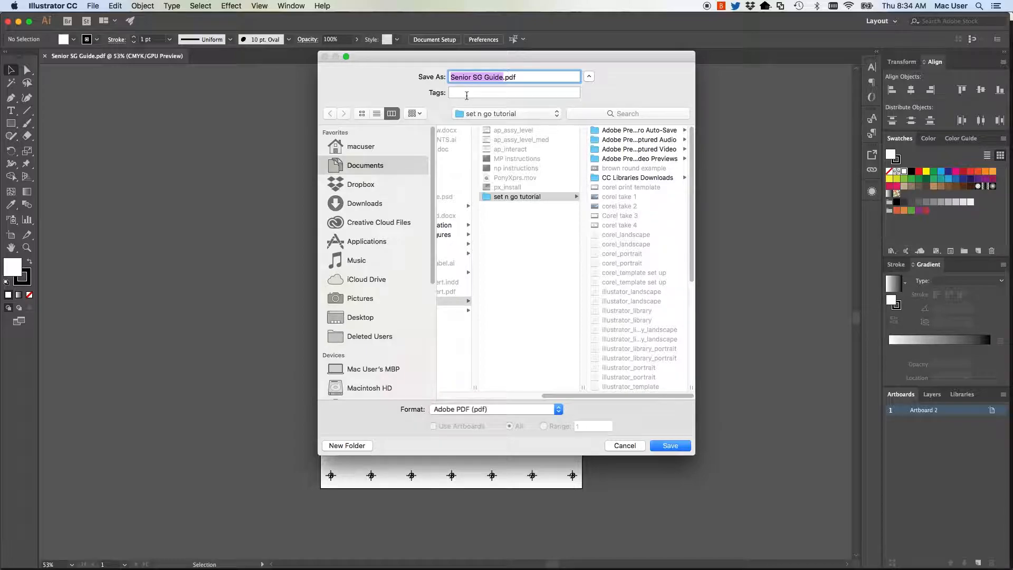
text(set n go)
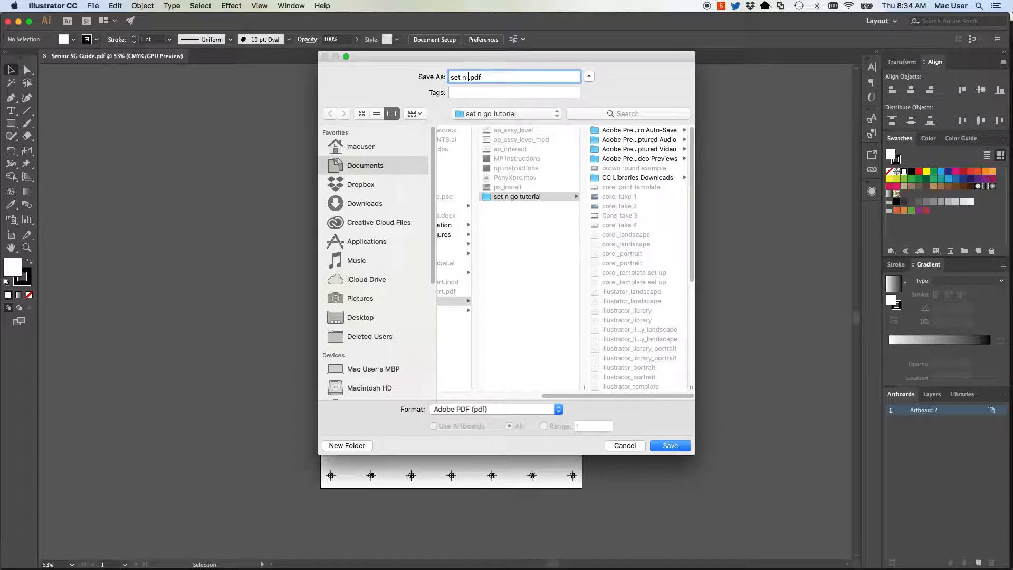
text( guide)
click(674, 447)
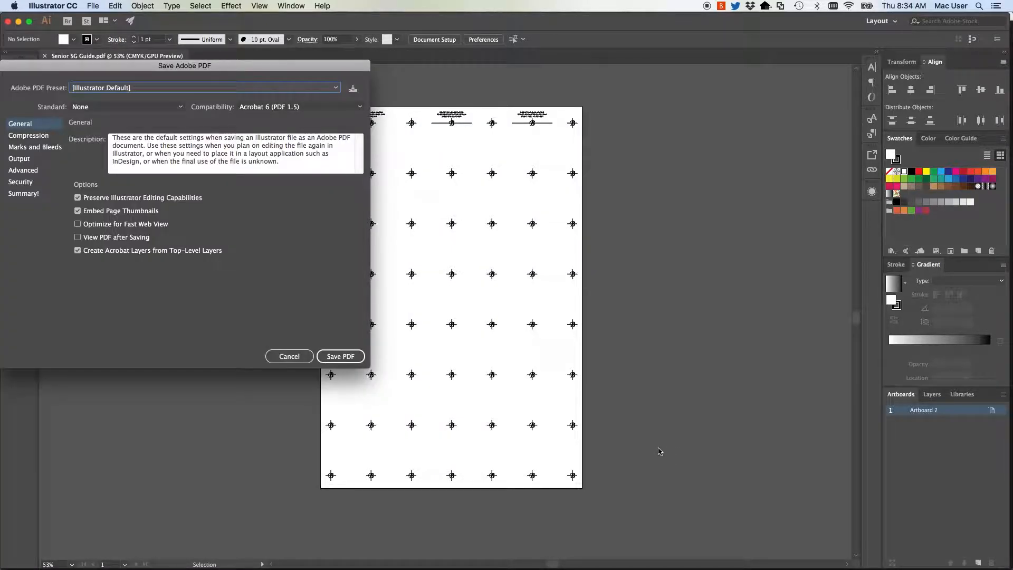
click(334, 359)
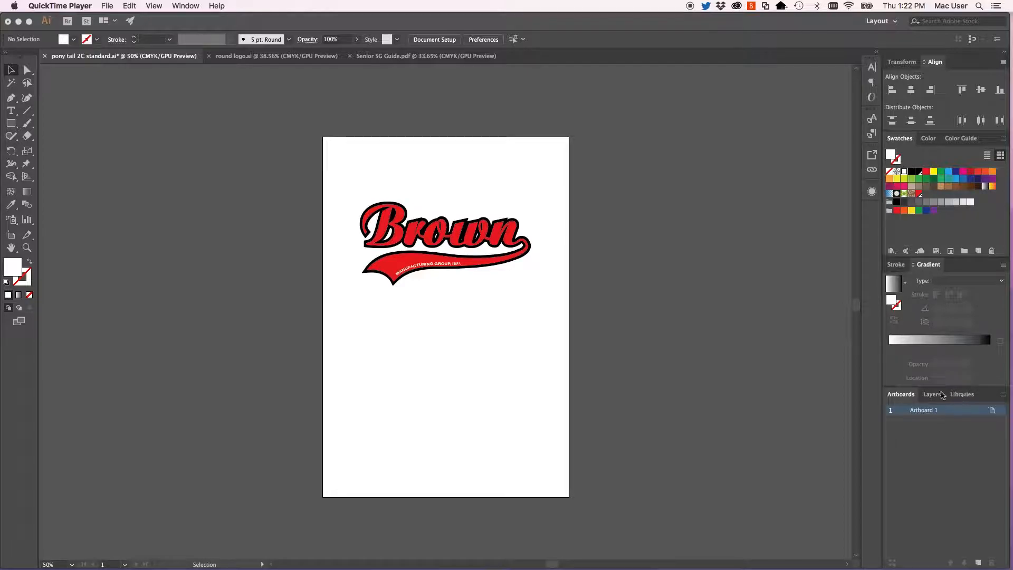
Step: In pony tail 2C standard.ai, create a layer named "registration marks" and place it below Layer 1
click(938, 397)
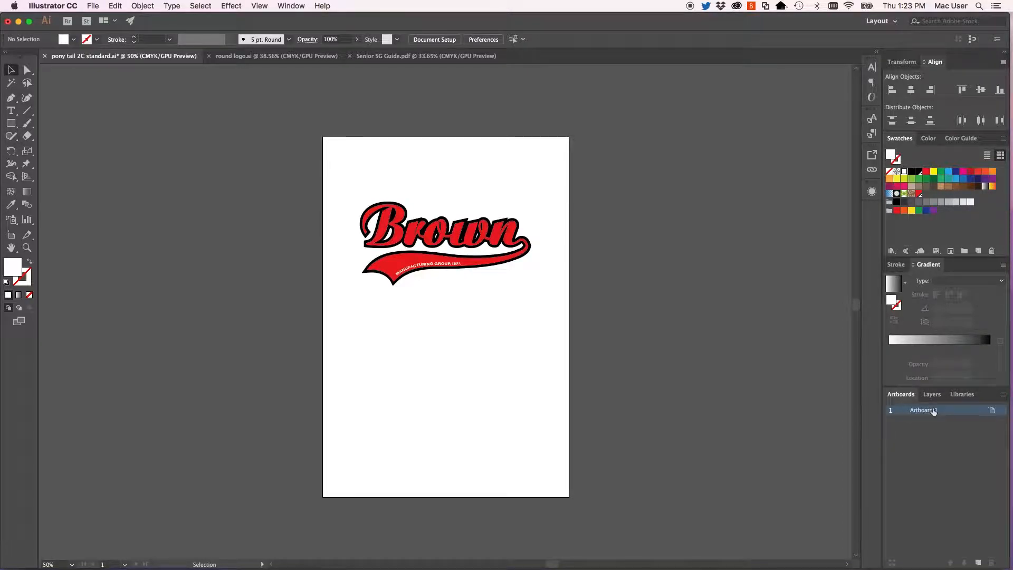
click(938, 397)
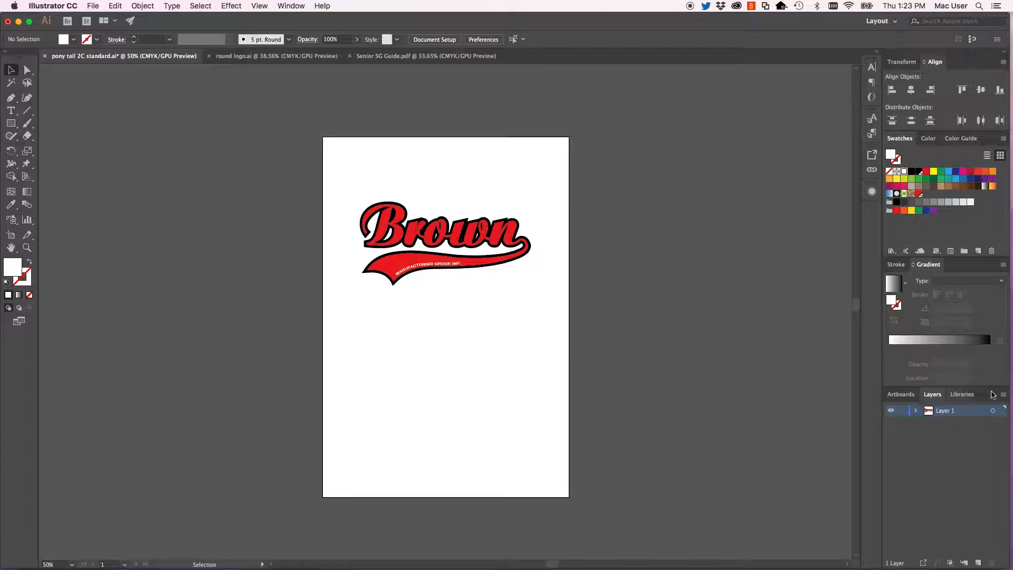
click(1003, 396)
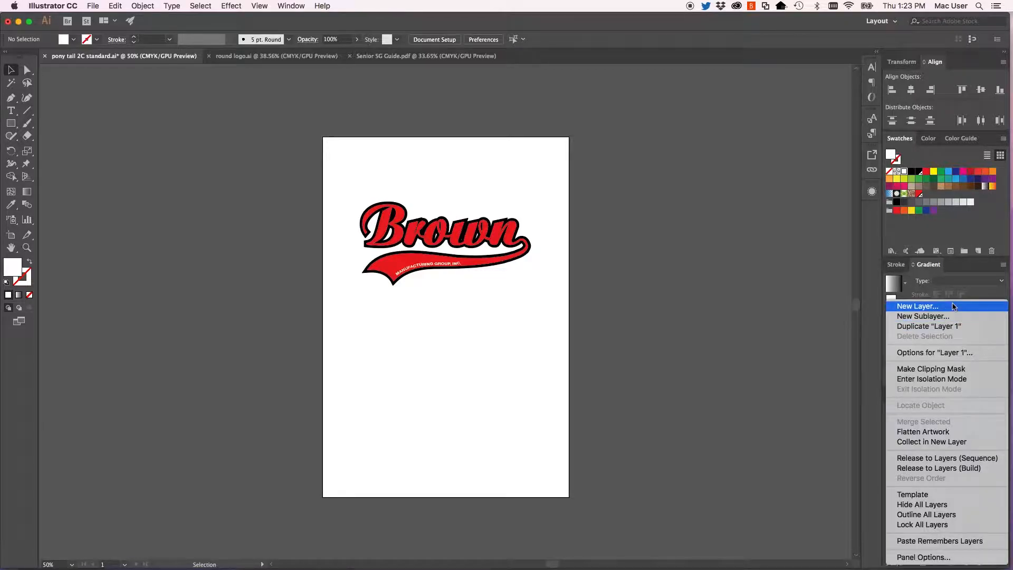
click(919, 307)
text(registration marks)
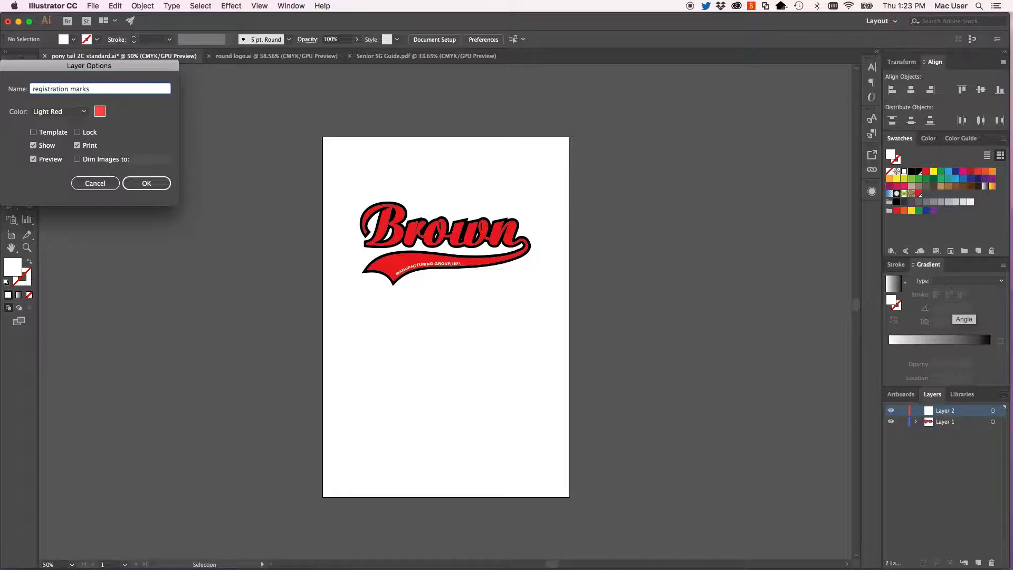
key(Return)
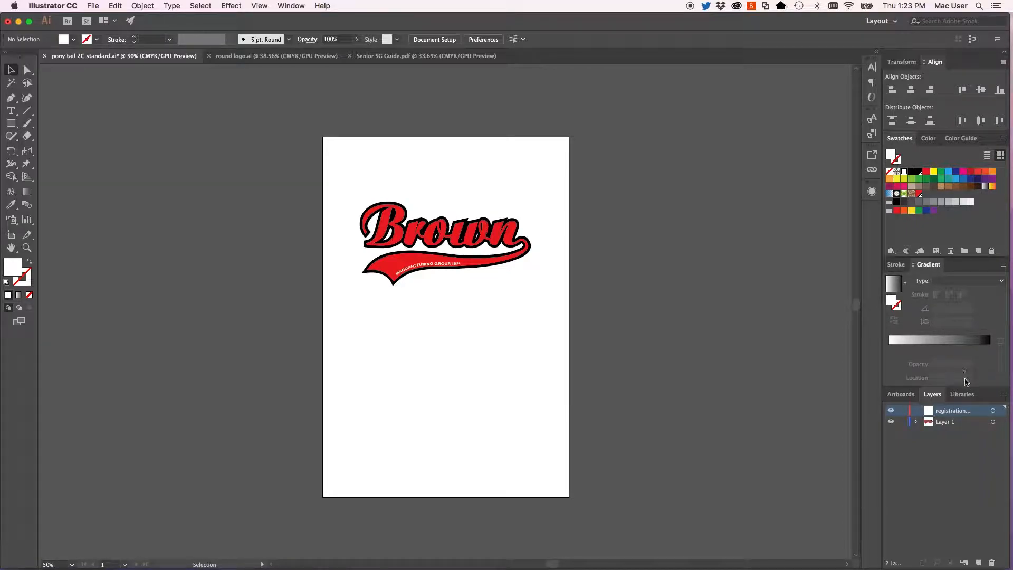
click(947, 422)
drag(949, 423, 950, 426)
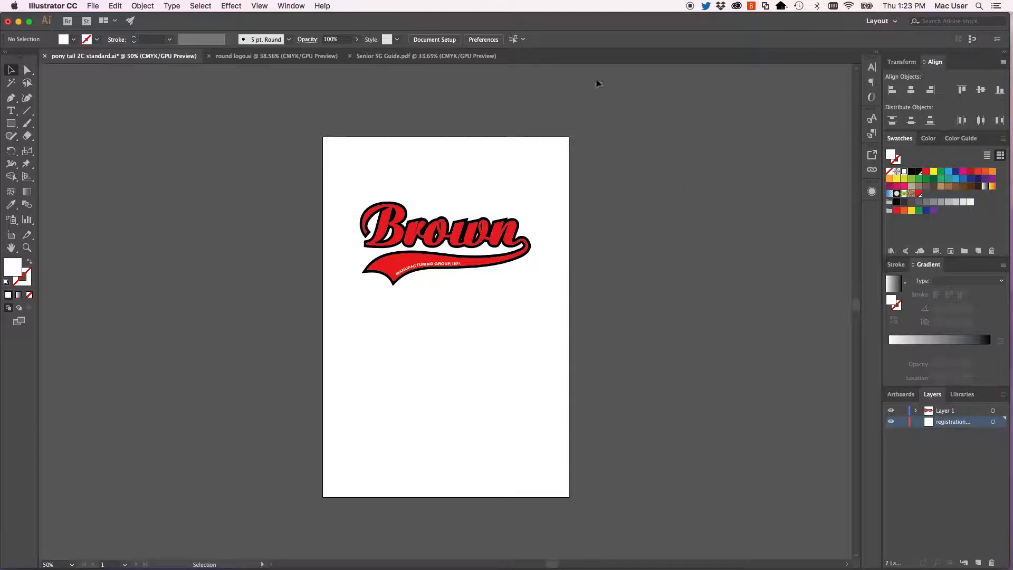
Step: Group all the marks in Senior SG Guide.pdf and paste a copy in place on the registration marks layer of pony tail 2C standard.ai
click(430, 57)
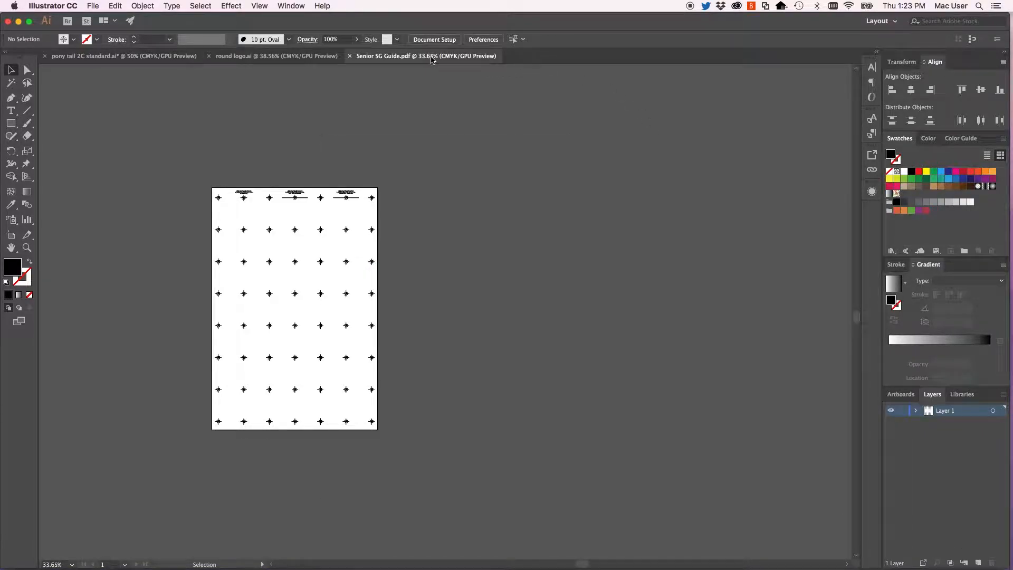
key(super+a)
key(super+g)
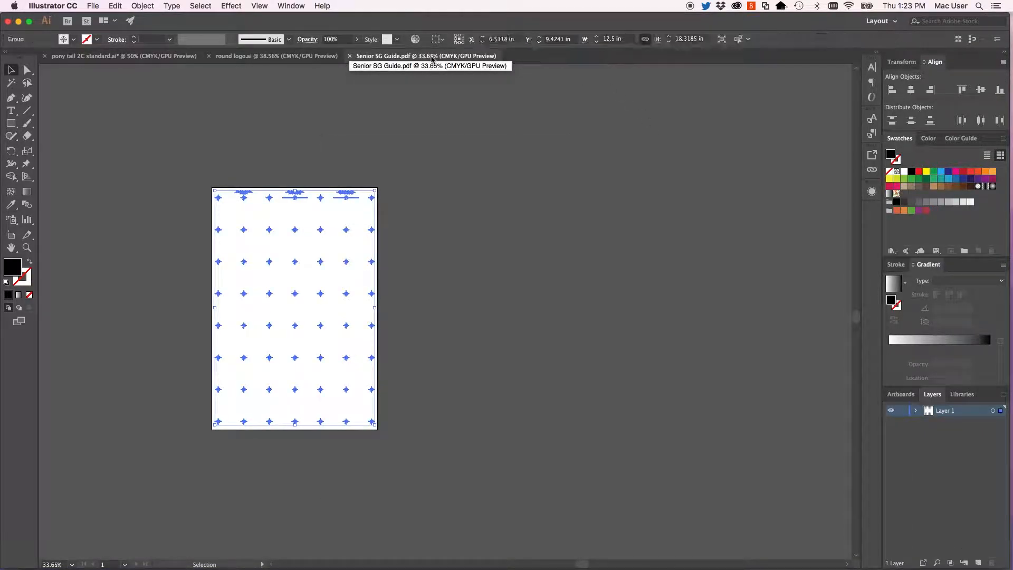
click(196, 57)
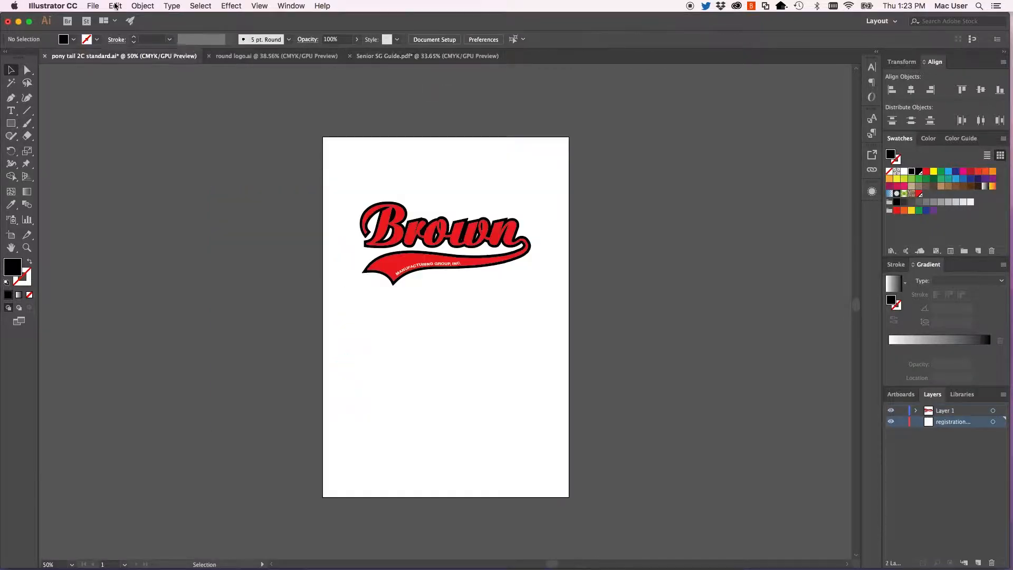
click(115, 6)
click(133, 95)
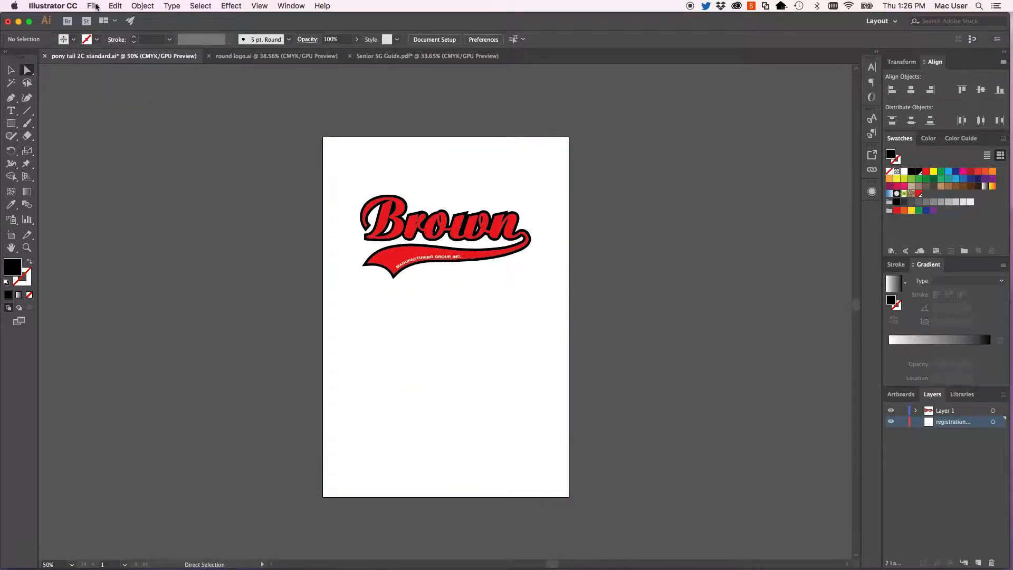
Step: Place Senior SG Guide.pdf from the set n go tutorial folder on the registration marks layer
click(93, 6)
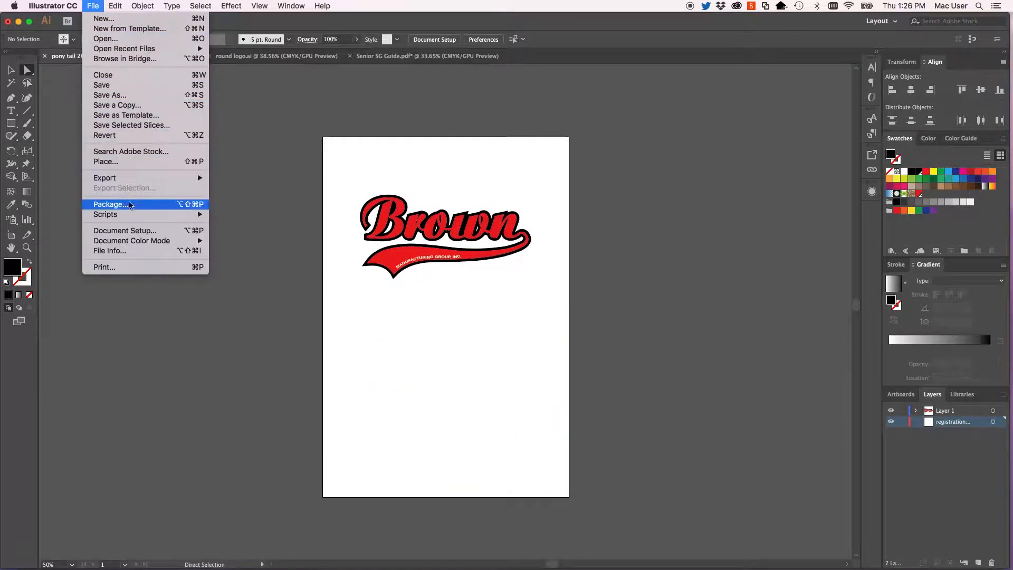
click(127, 161)
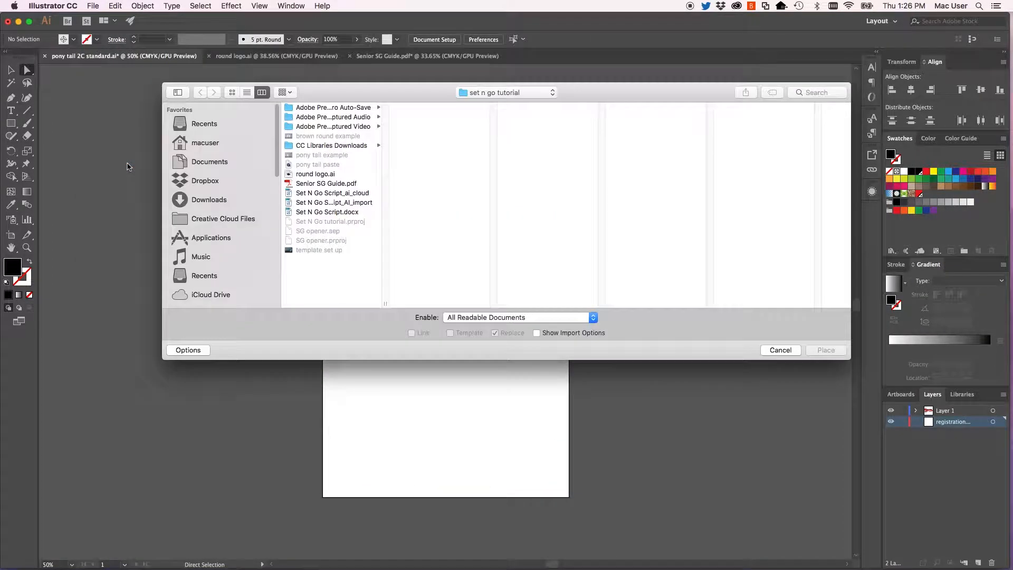
click(302, 184)
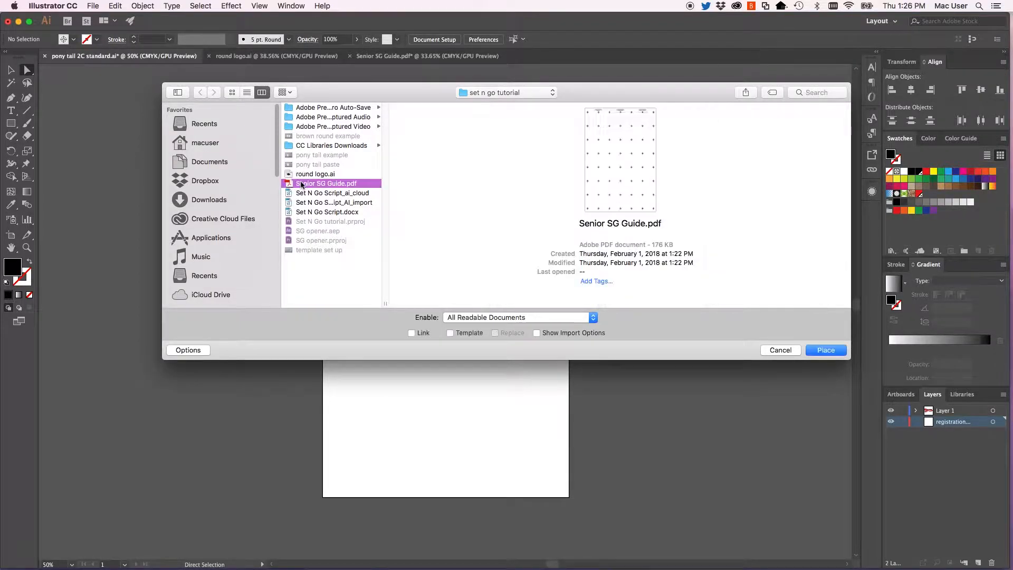
click(823, 350)
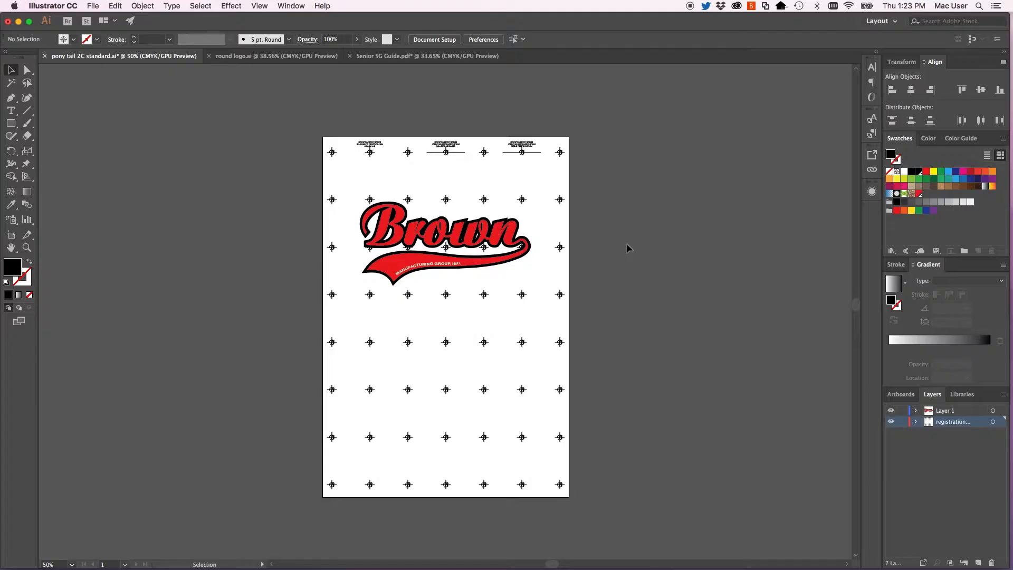
Step: Move the Brown logo slightly upward over the registration marks and select the logo together with the marks
click(431, 247)
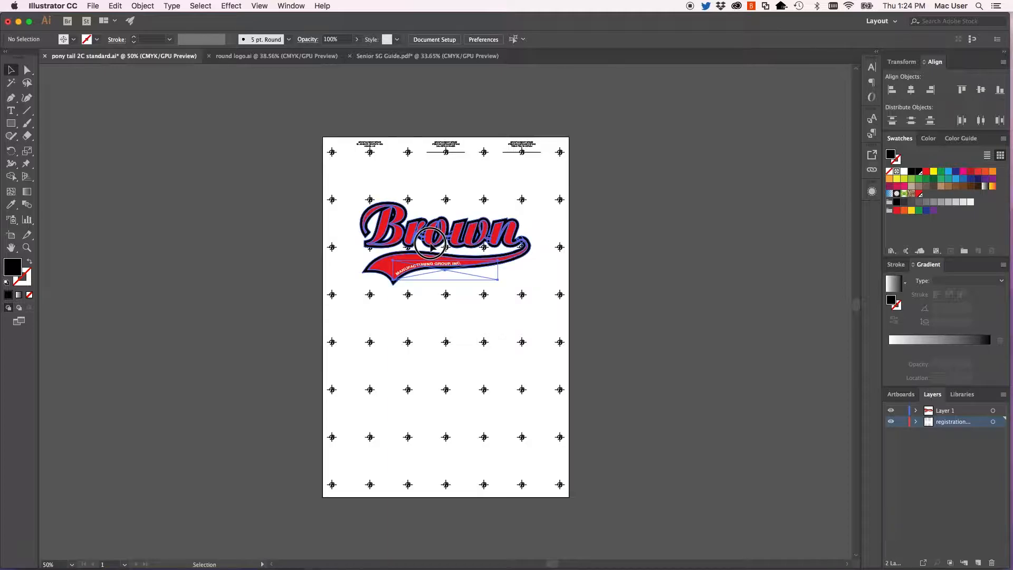
drag(430, 247, 431, 240)
drag(587, 126, 305, 464)
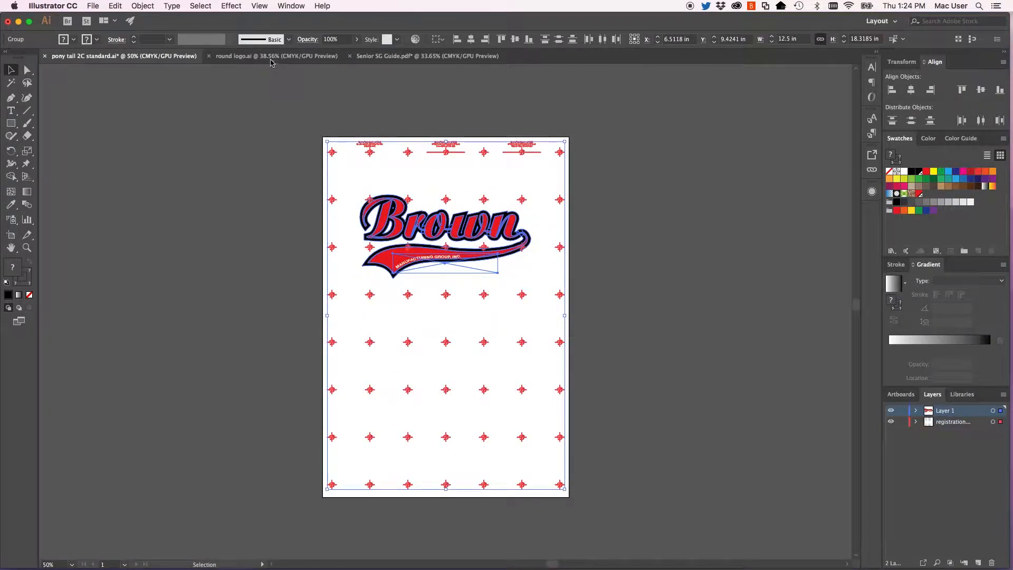
Step: Lock Layer 1 and delete the two rows of marks overlapping the Brown logo from the registration marks layer
click(248, 195)
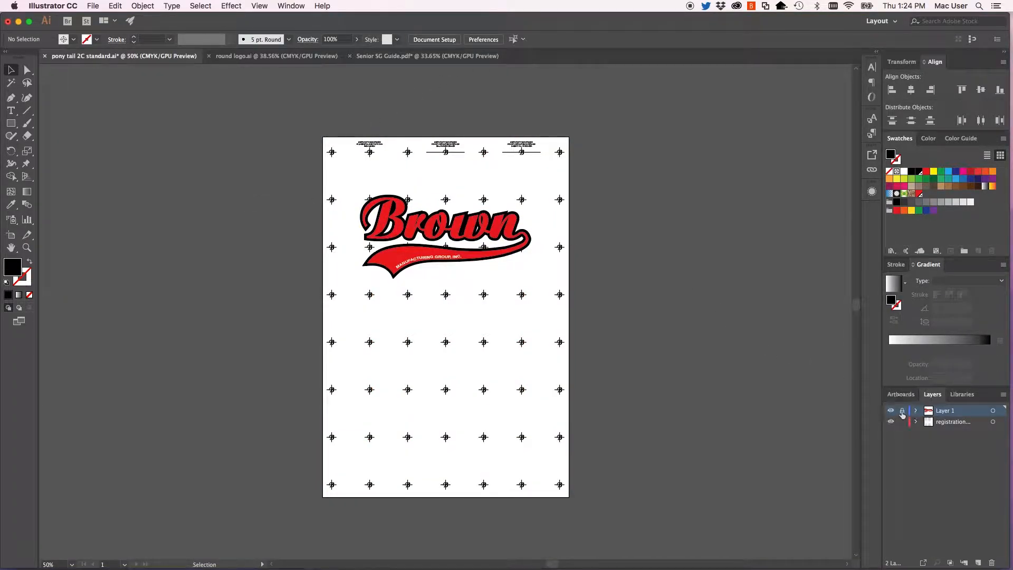
click(940, 423)
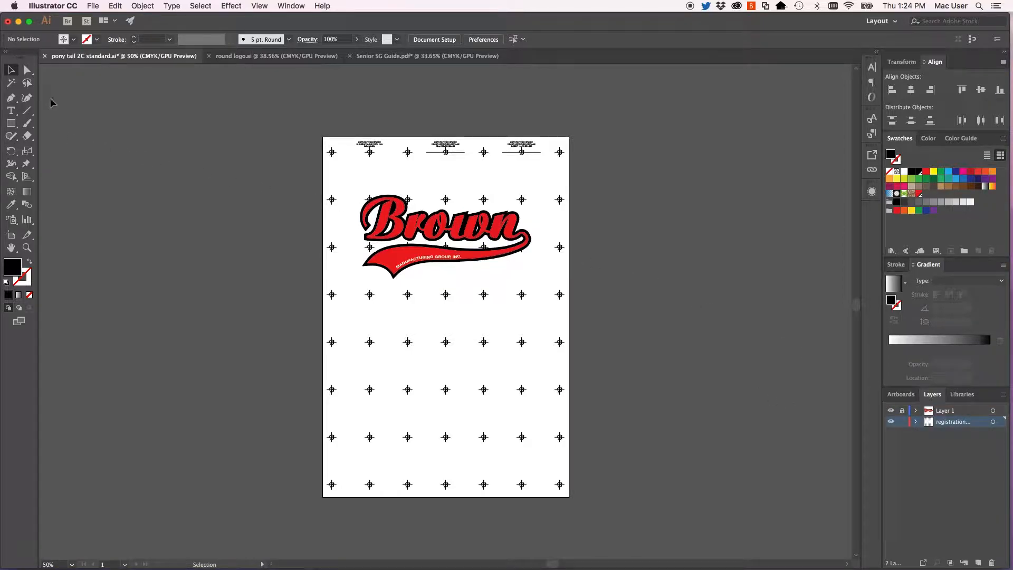
click(28, 71)
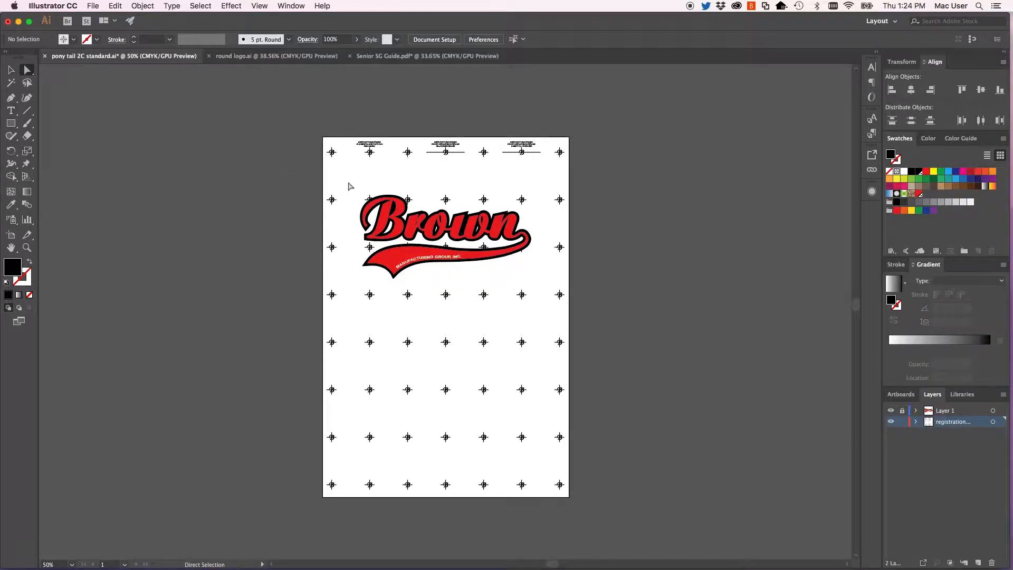
drag(331, 183, 563, 277)
key(Delete)
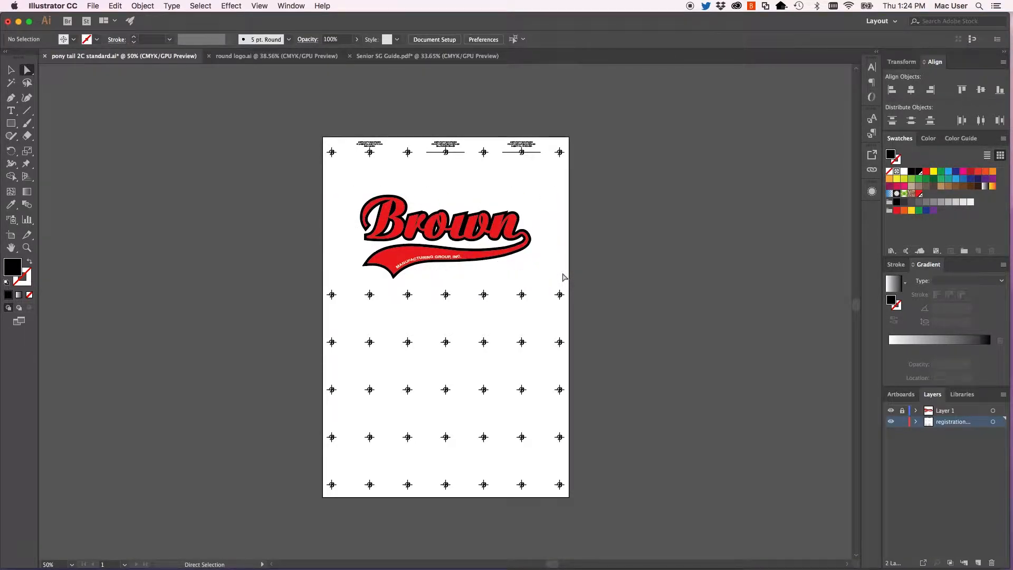
Step: Delete the marks below the Brown logo, keeping only the outer pair in the first row beneath it
drag(360, 285, 538, 491)
key(Delete)
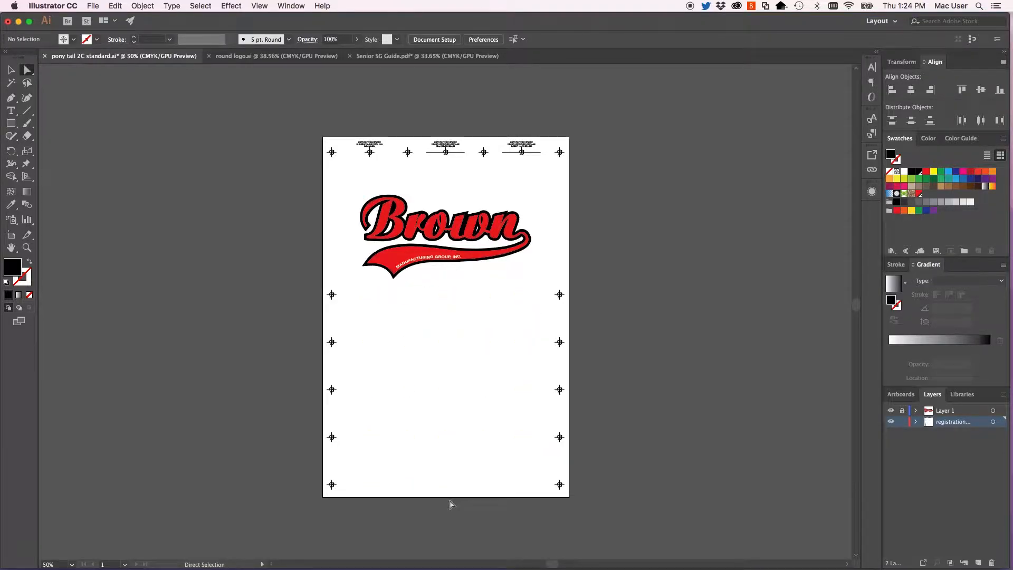
drag(327, 327, 561, 491)
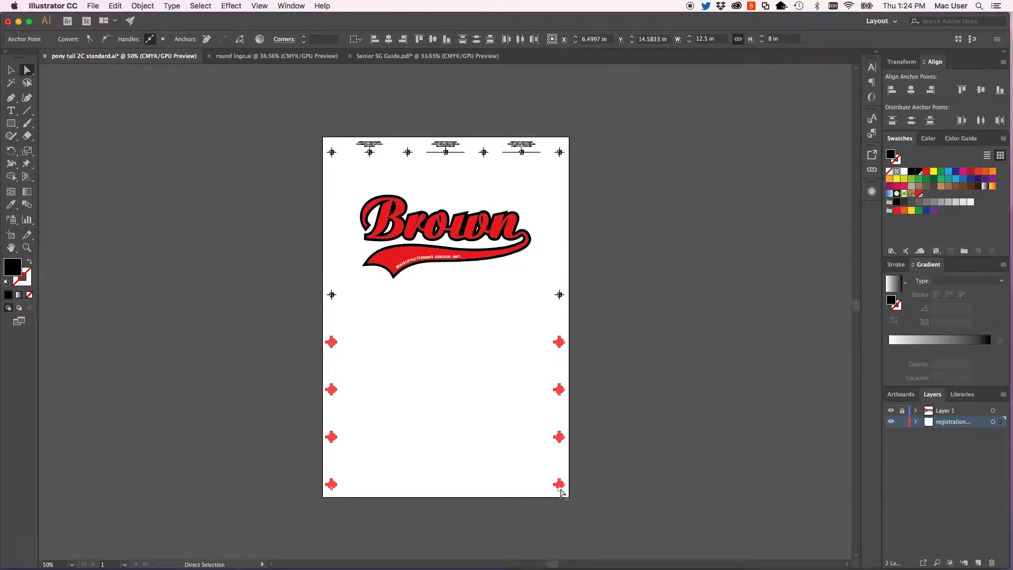
key(Delete)
Step: Start printing pony tail 2C standard.ai and set the media size to 13x19 Super B
click(93, 5)
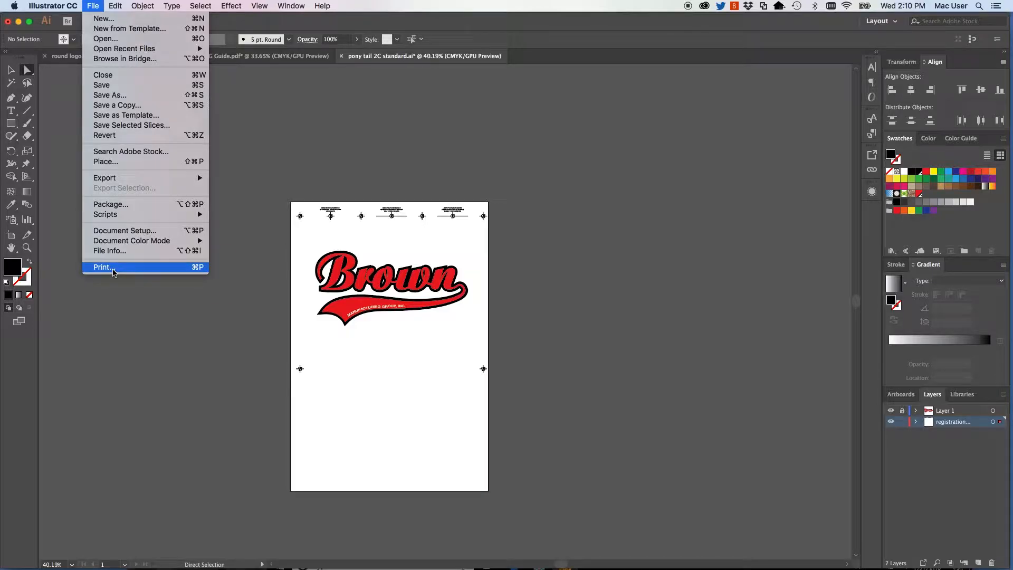
click(111, 268)
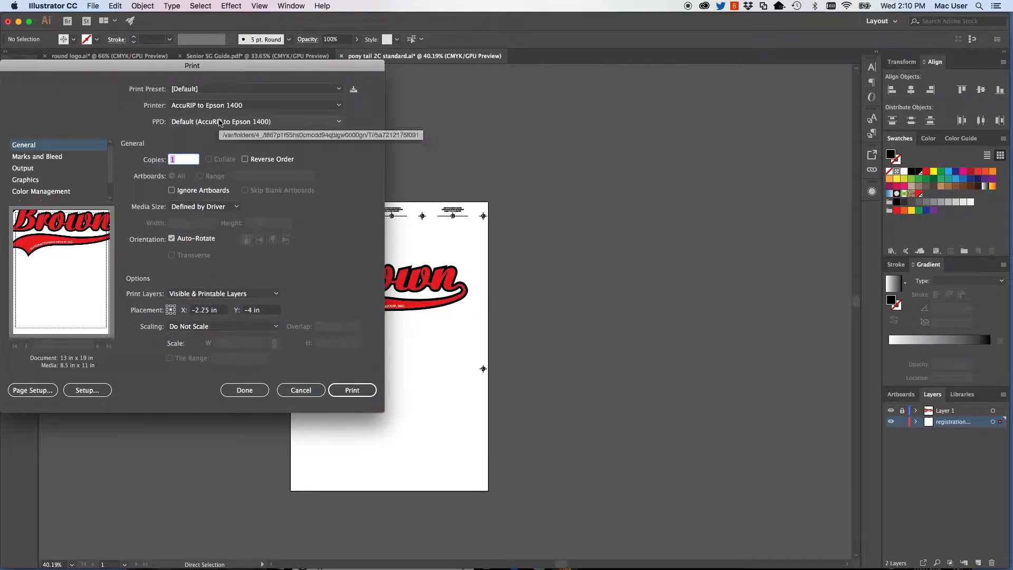
click(189, 205)
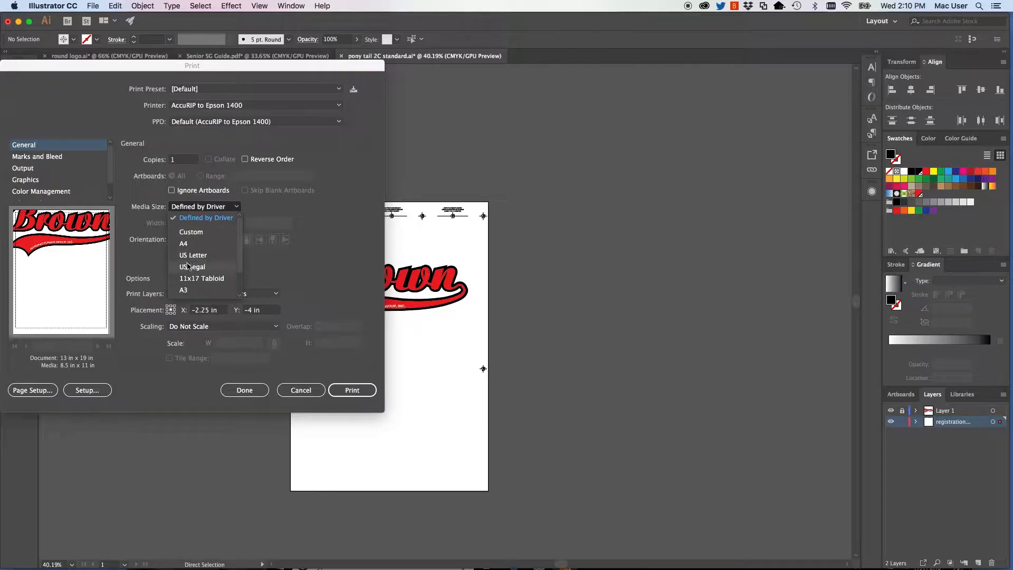
scroll(187, 266, down, 2)
click(193, 293)
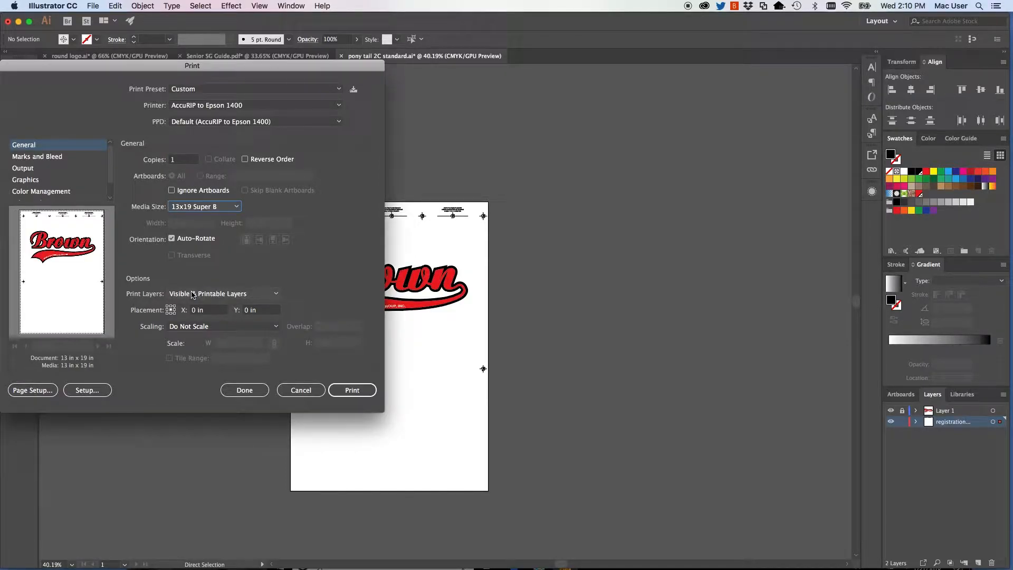
Step: Set the output mode to Separations (Host-Based), exclude the Process Magenta and Process Yellow inks, and print the films
click(33, 168)
click(206, 161)
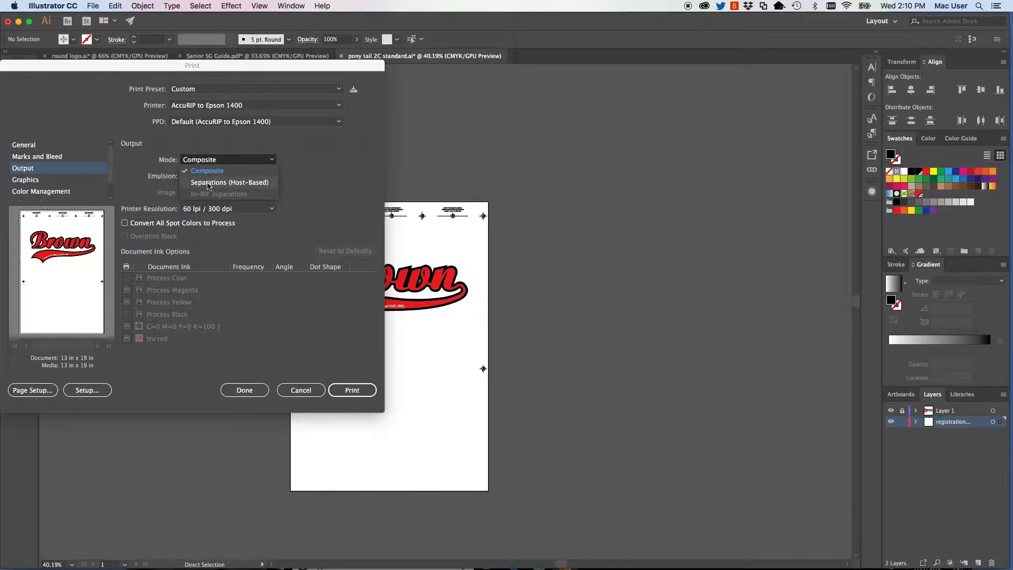
click(209, 183)
click(128, 292)
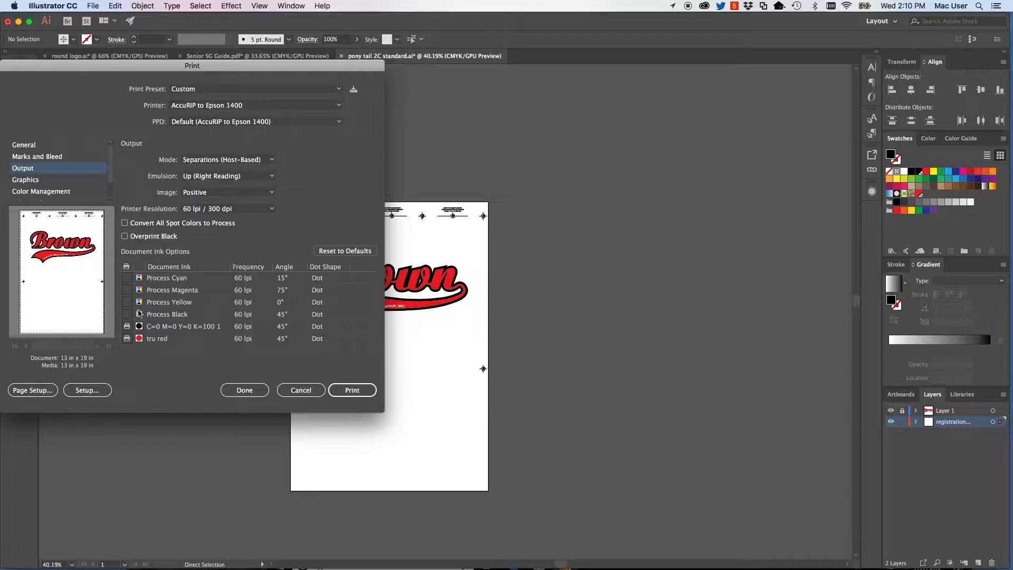
click(346, 391)
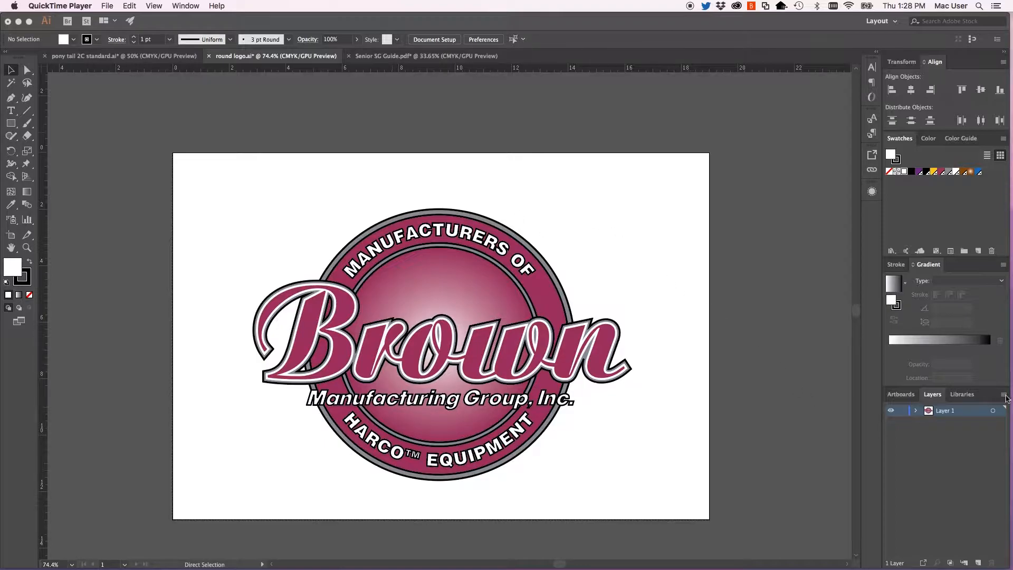
Step: In round logo.ai, create a layer named "registration marks" and place it below Layer 1
click(930, 395)
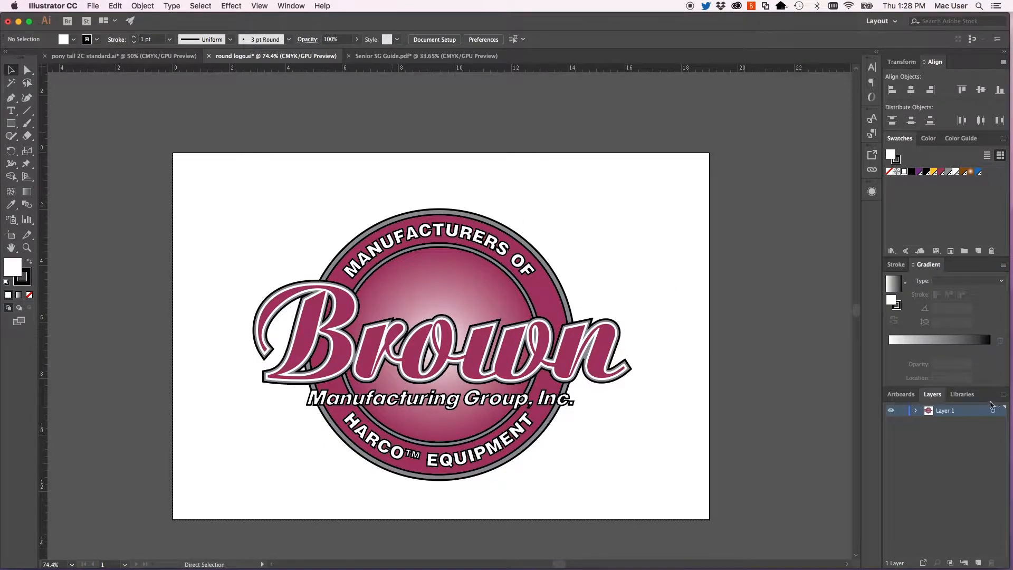
click(1003, 395)
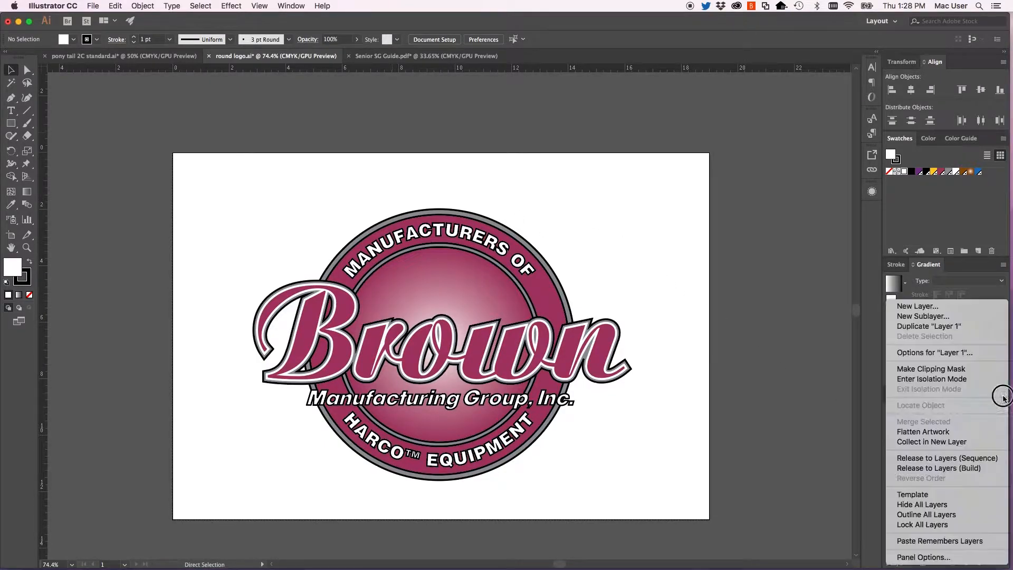
click(932, 311)
text(registration marks)
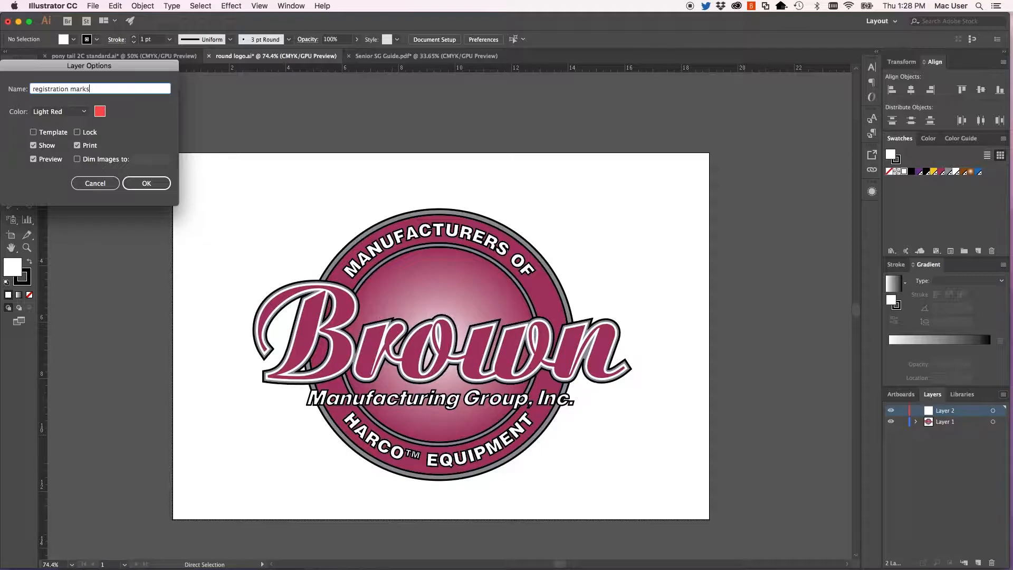
key(Return)
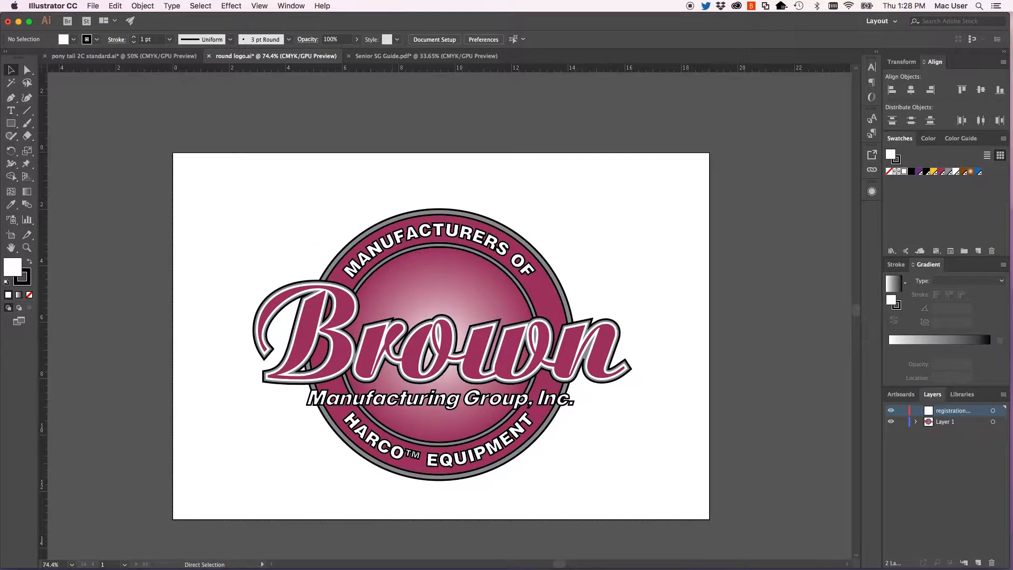
drag(957, 412, 958, 430)
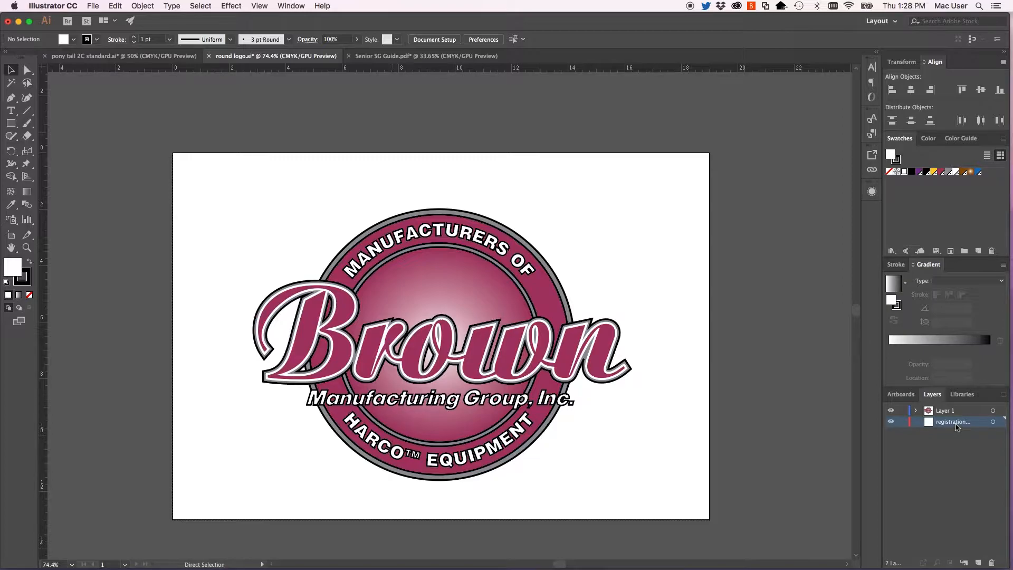
Step: Copy the grouped marks from Senior SG Guide.pdf and return to round logo.ai
click(396, 57)
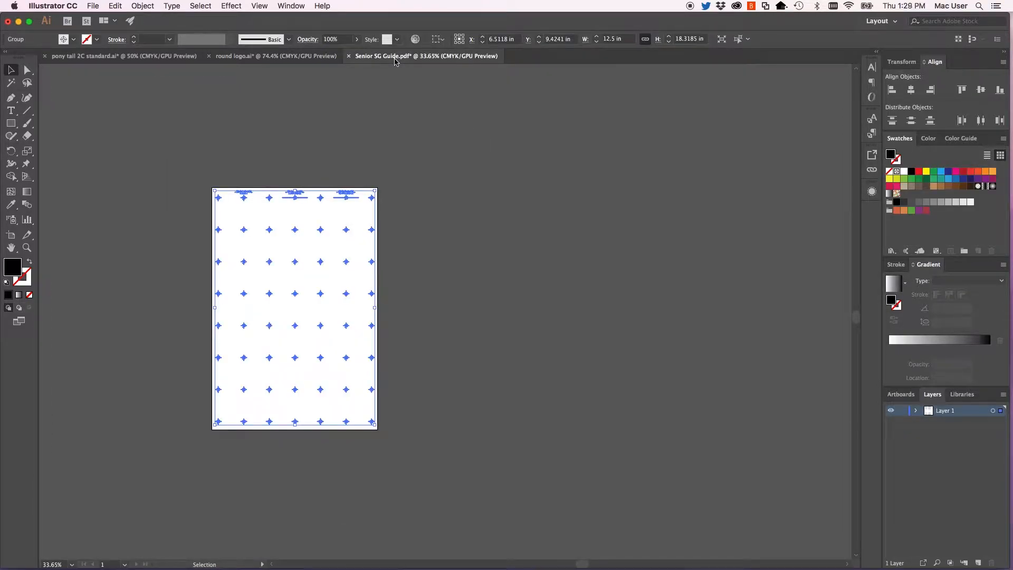
click(116, 7)
click(123, 54)
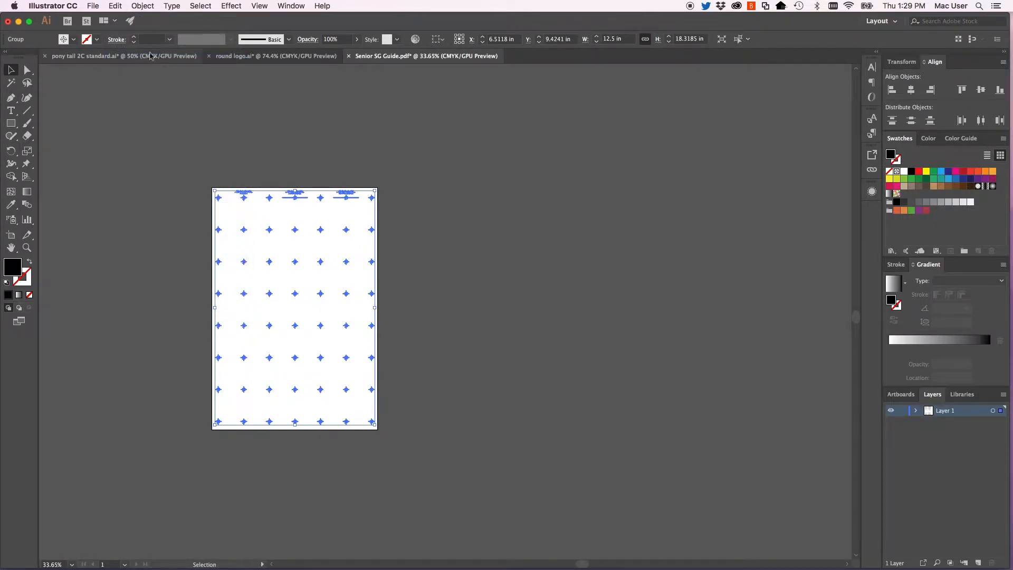
click(242, 56)
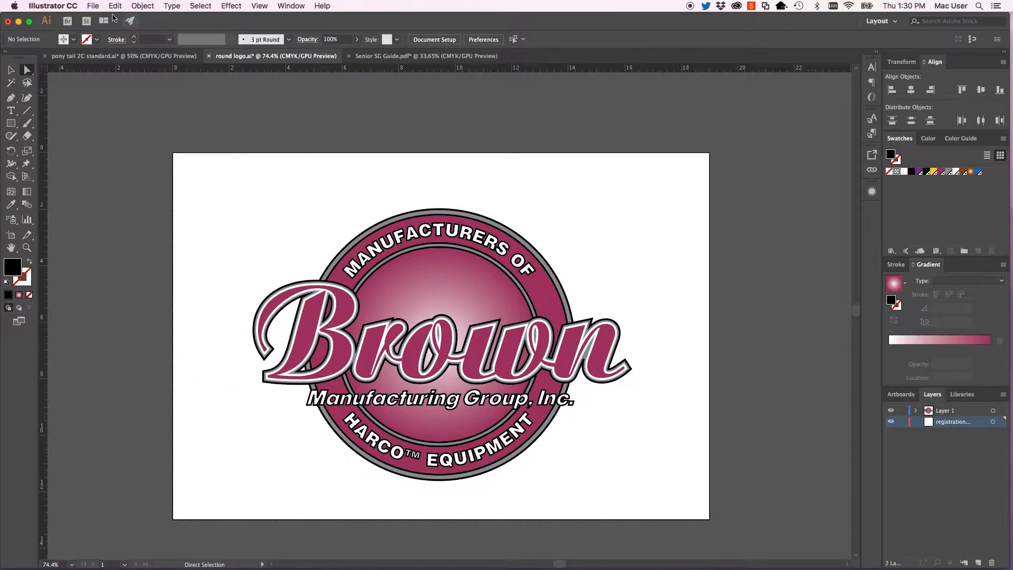
Step: Place Senior SG Guide.pdf on the registration marks layer and shift it about 0.5 in left to centre it on the round logo
click(94, 7)
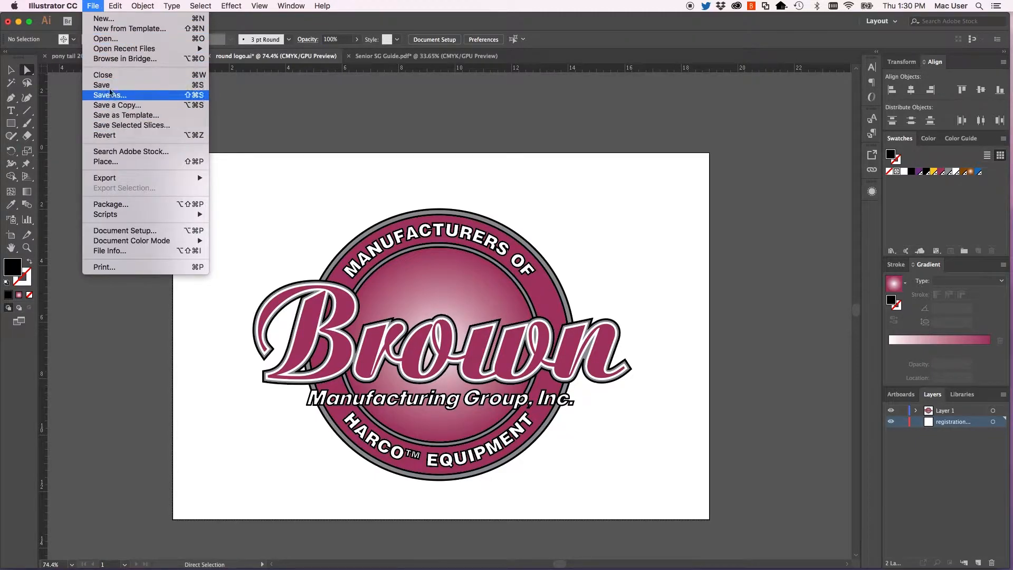
click(111, 162)
click(312, 196)
double_click(312, 196)
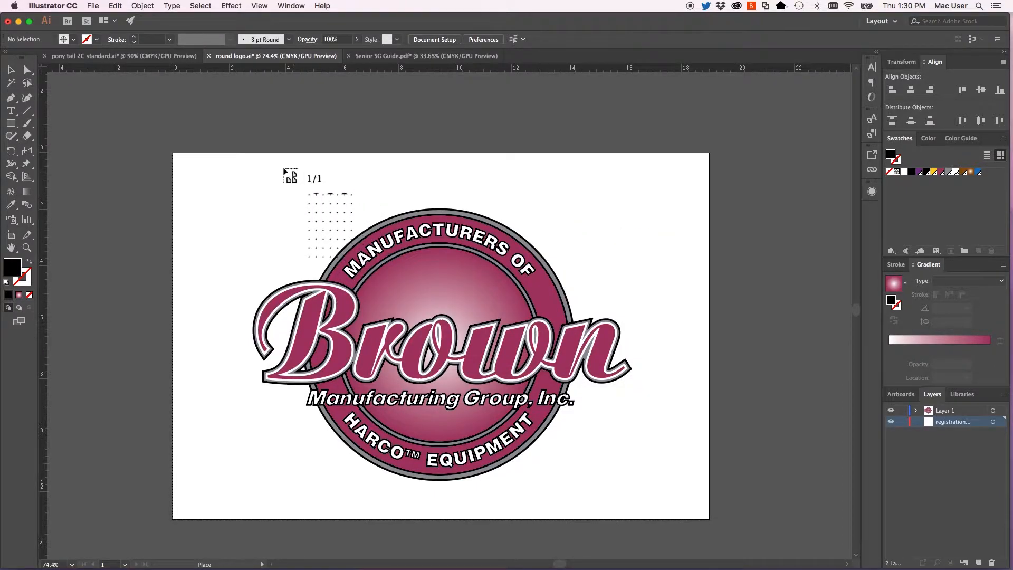
click(274, 165)
click(457, 185)
drag(457, 185, 443, 185)
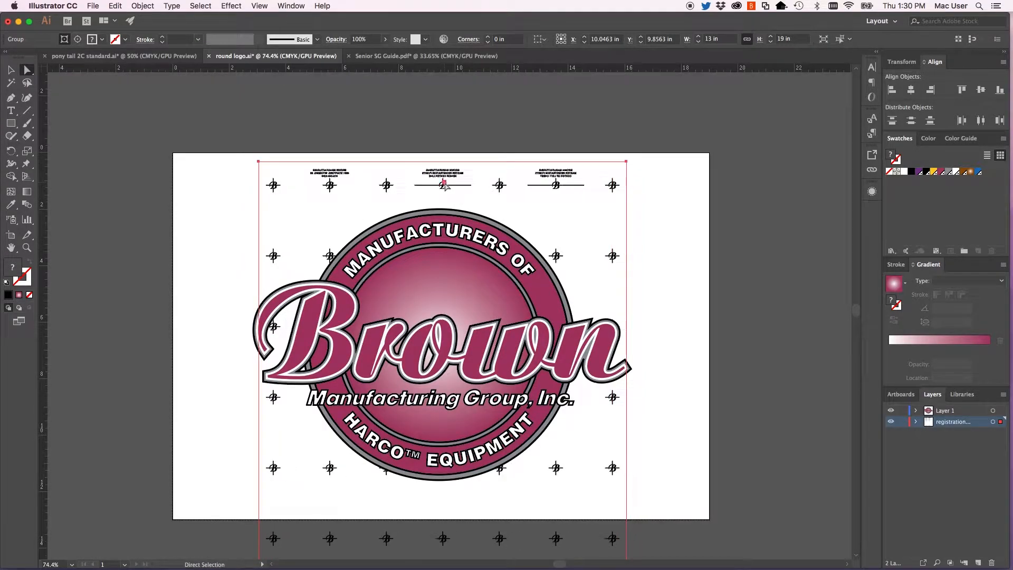
Step: Move the round logo down away from the top row of marks, lock Layer 1 and make the registration marks layer active
key(v)
drag(473, 361, 474, 399)
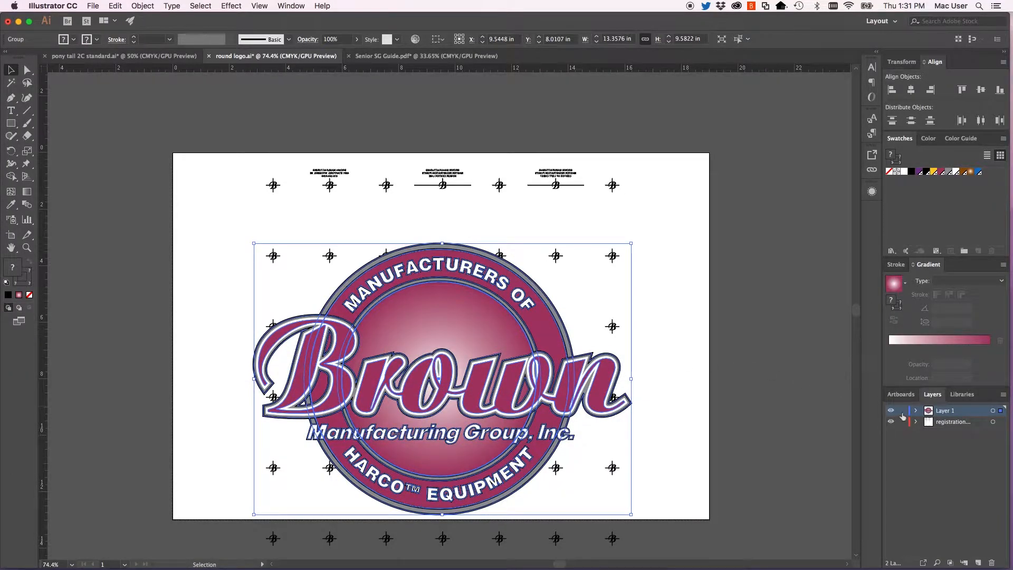
click(902, 412)
click(946, 423)
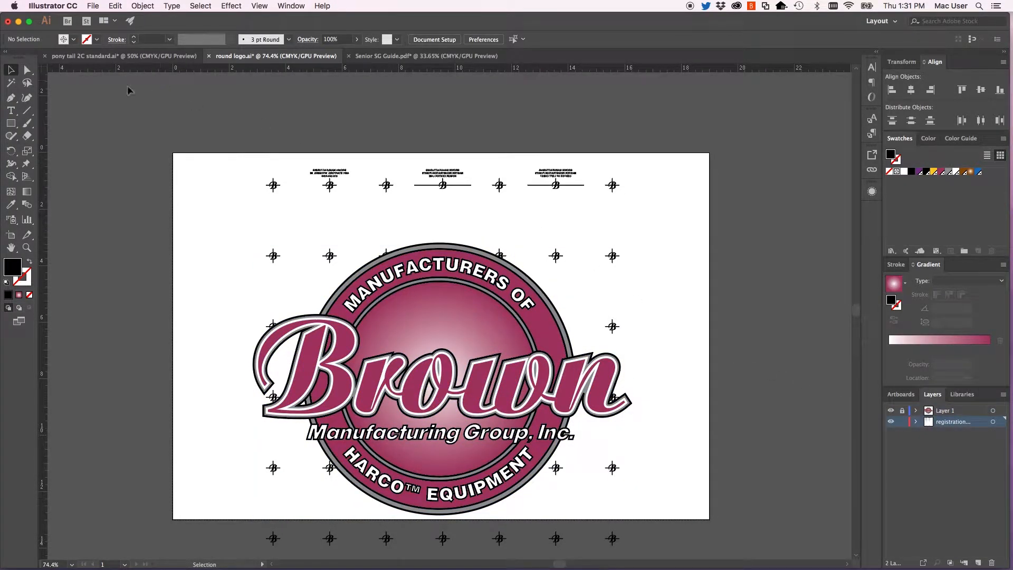
Step: Delete the second to fourth rows of marks and the inner marks of the fifth row around the round logo
click(27, 71)
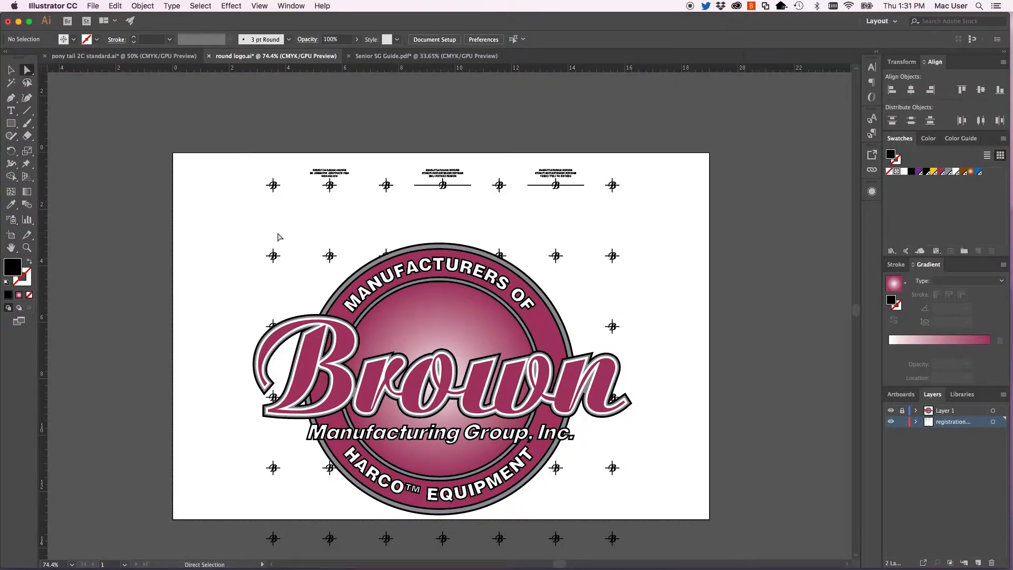
drag(270, 233, 636, 420)
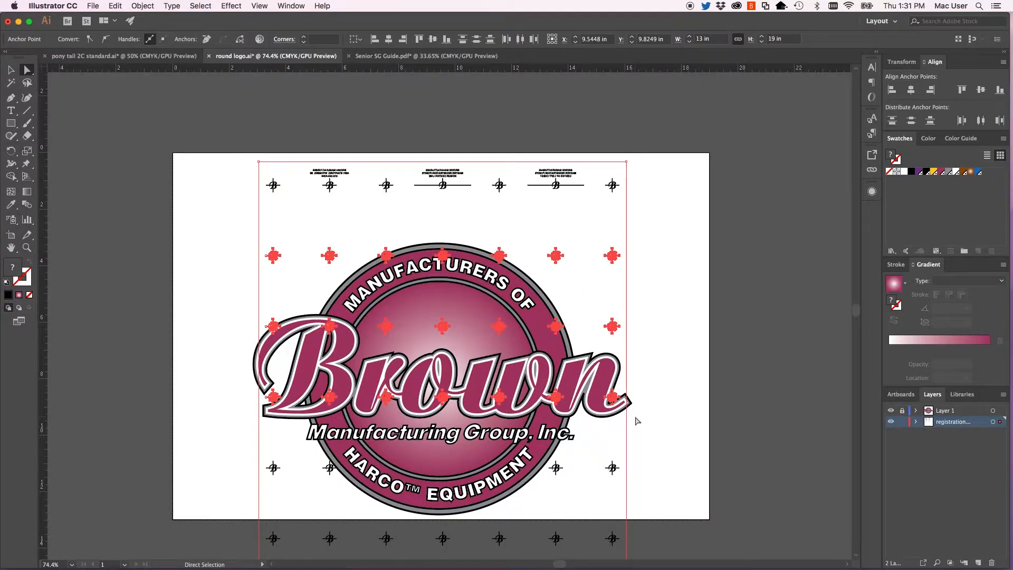
key(Delete)
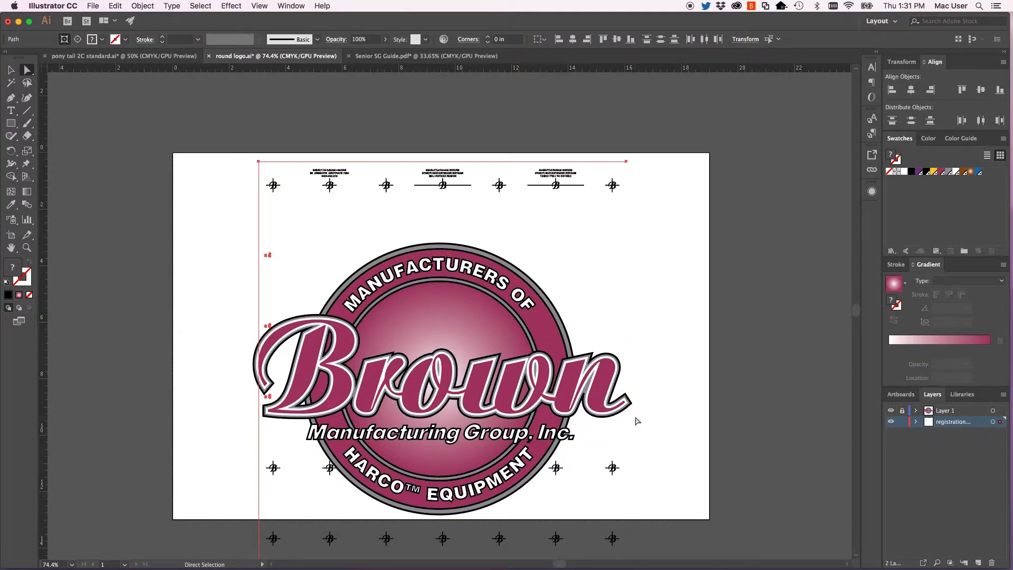
key(Delete)
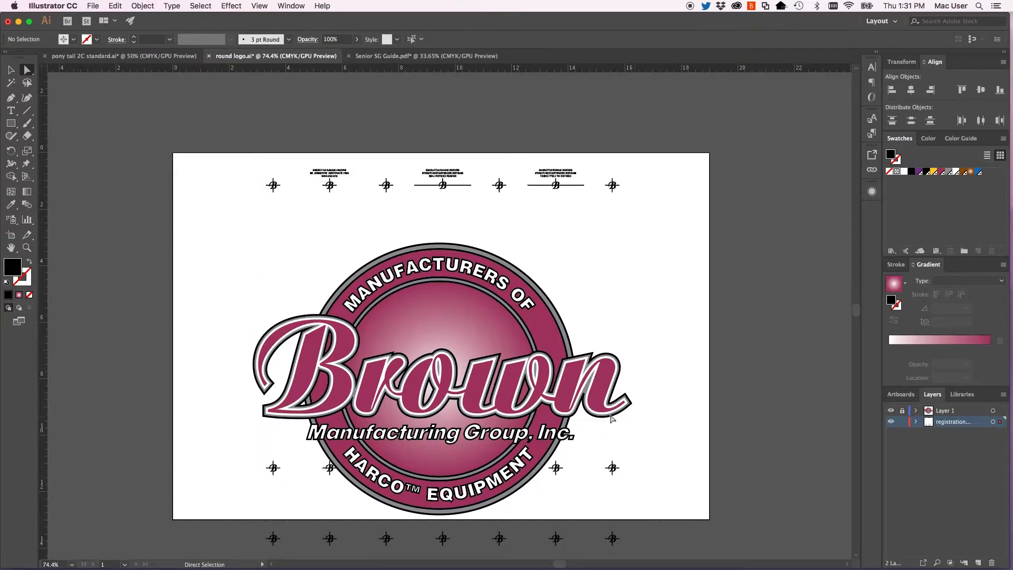
drag(303, 484, 577, 460)
key(Delete)
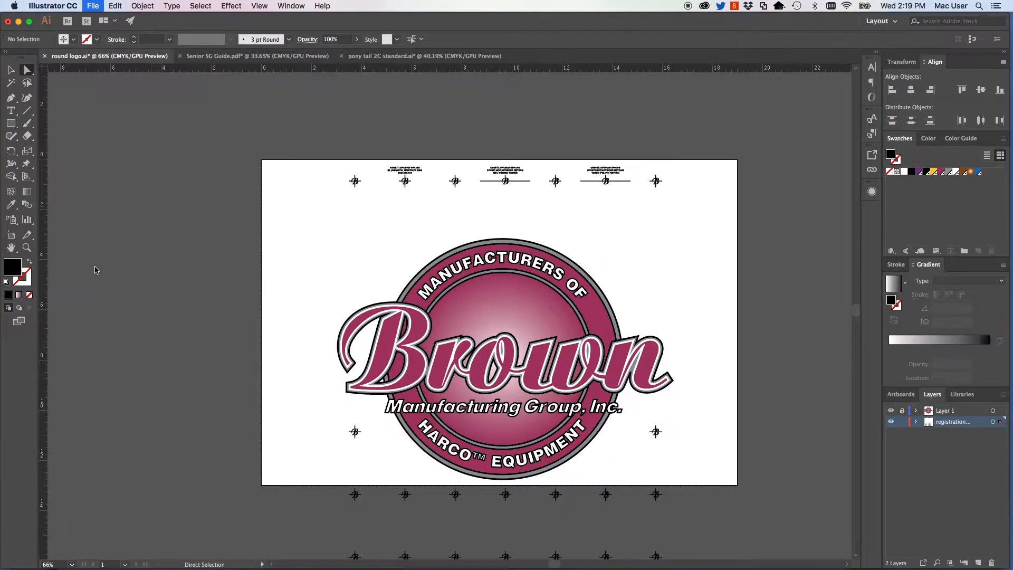
Step: Open the print settings for round logo.ai and exclude the 1 WHITE ink from the separations output
key(super+p)
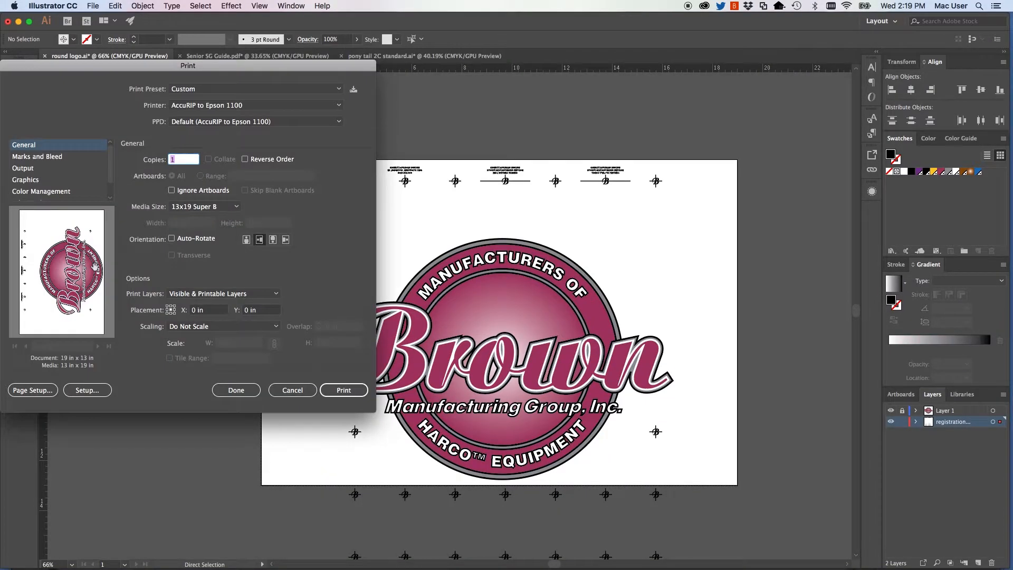
click(36, 168)
click(127, 318)
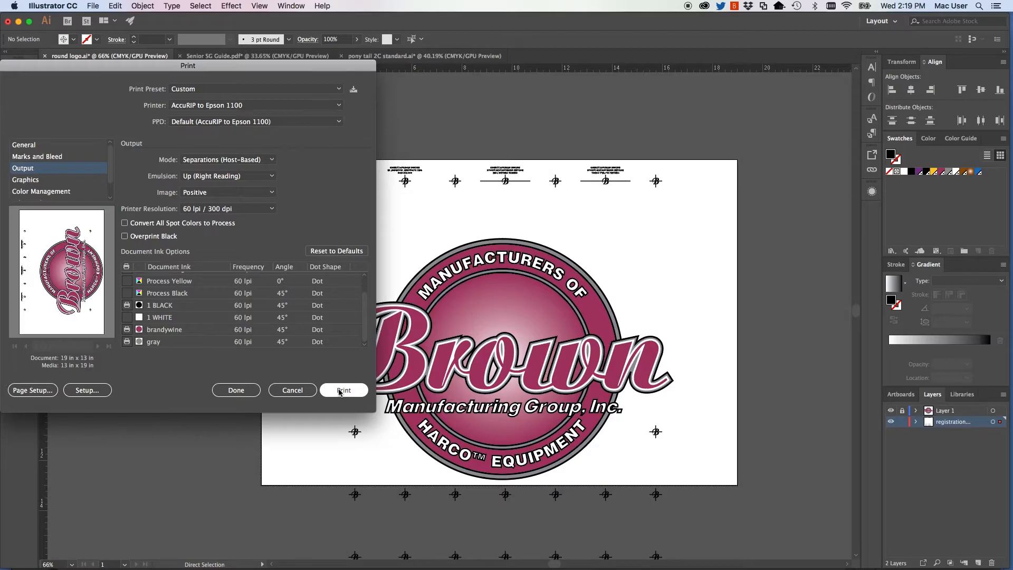